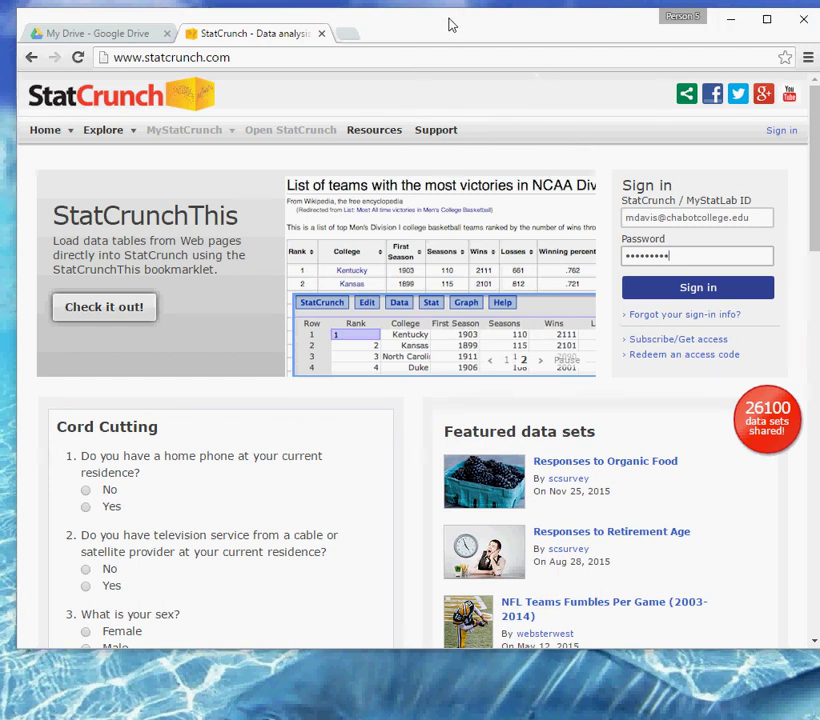
Step: Sign in to StatCrunch and dismiss Chrome's save-password prompt
left_click_drag(454, 26, 444, 26)
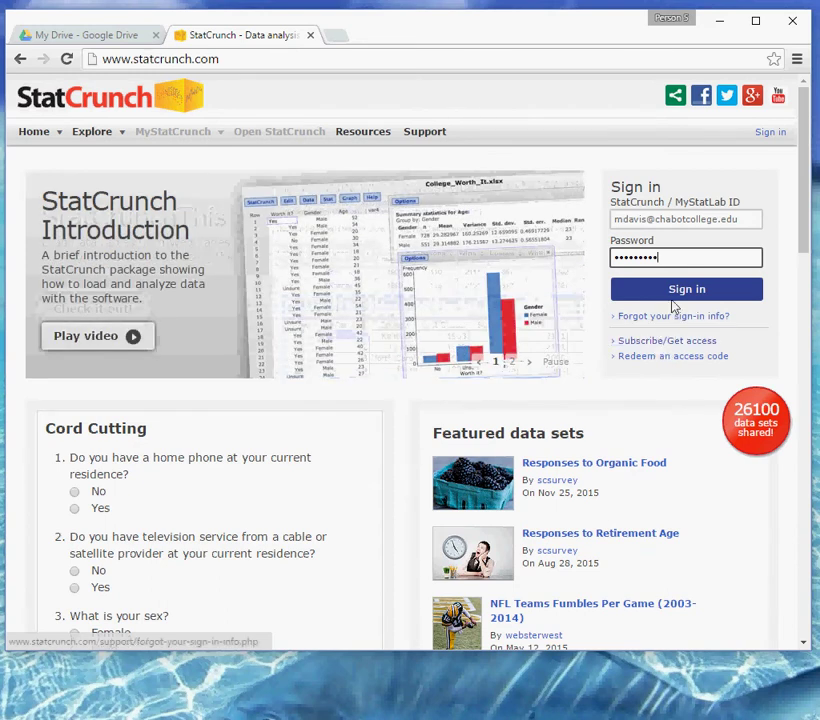
left_click(684, 293)
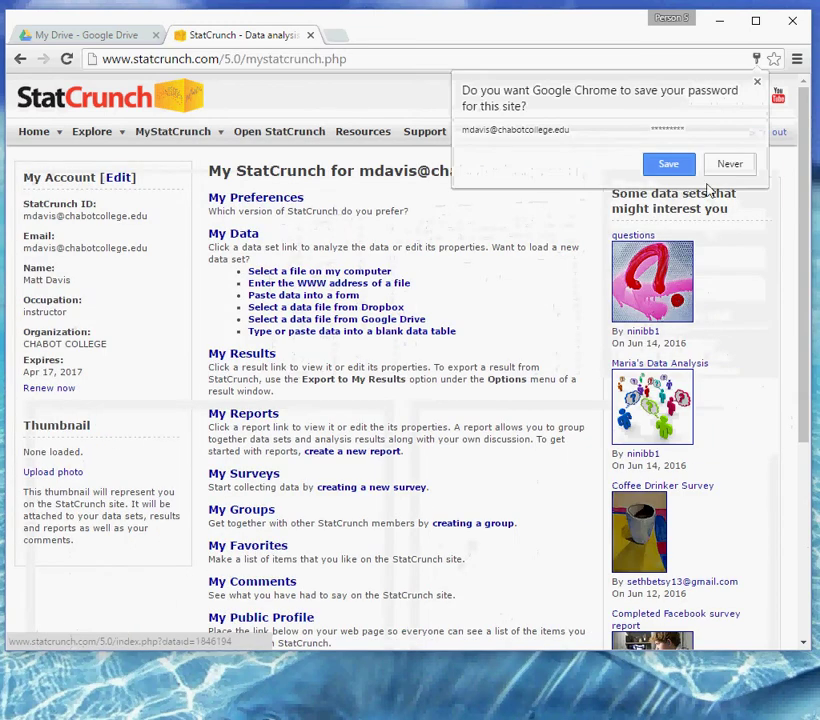
left_click(758, 83)
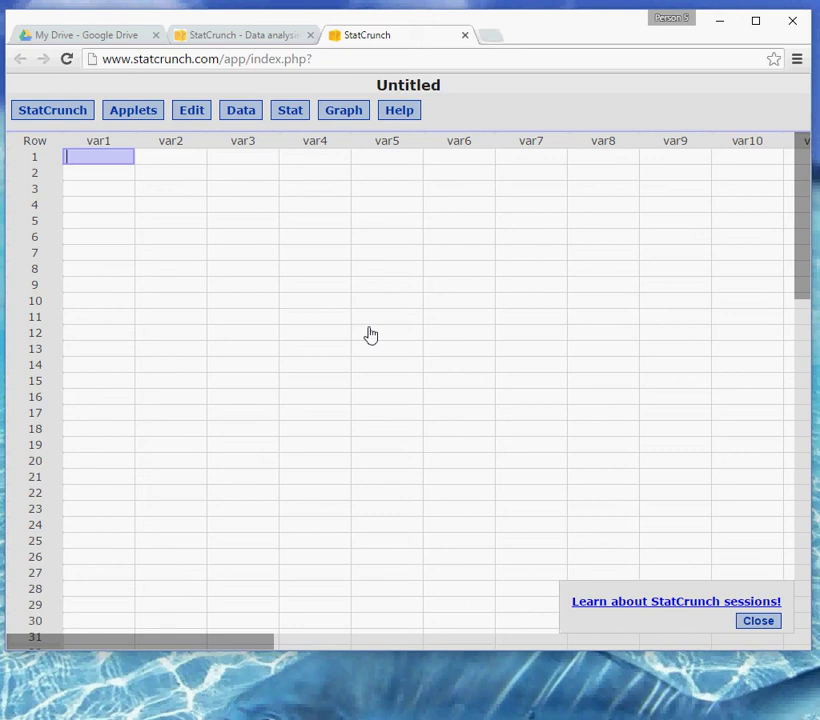
Step: Generate a Sequence column from 1 to 80 in steps of 1 with Data > Sequence
left_click(246, 114)
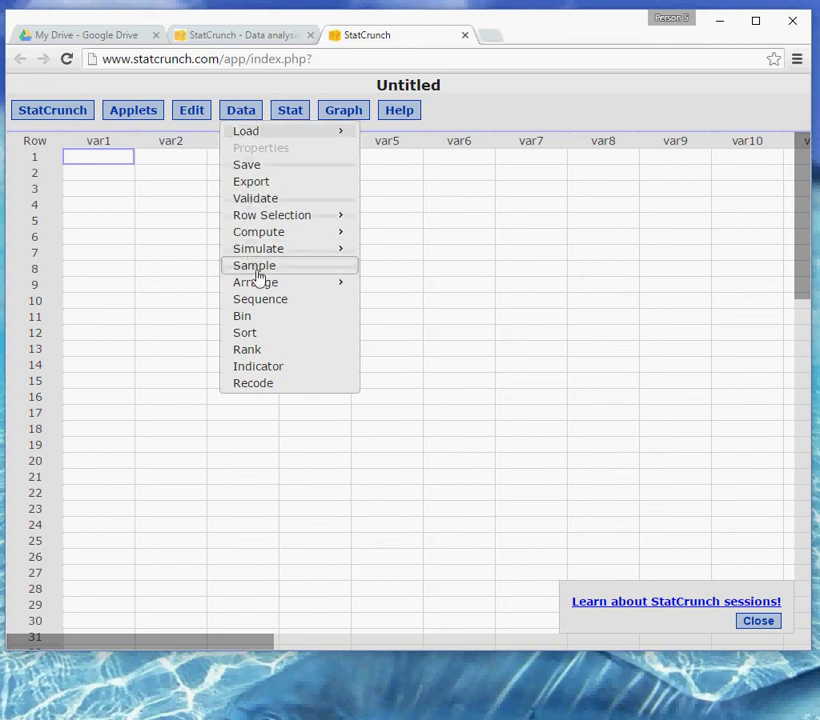
left_click(266, 302)
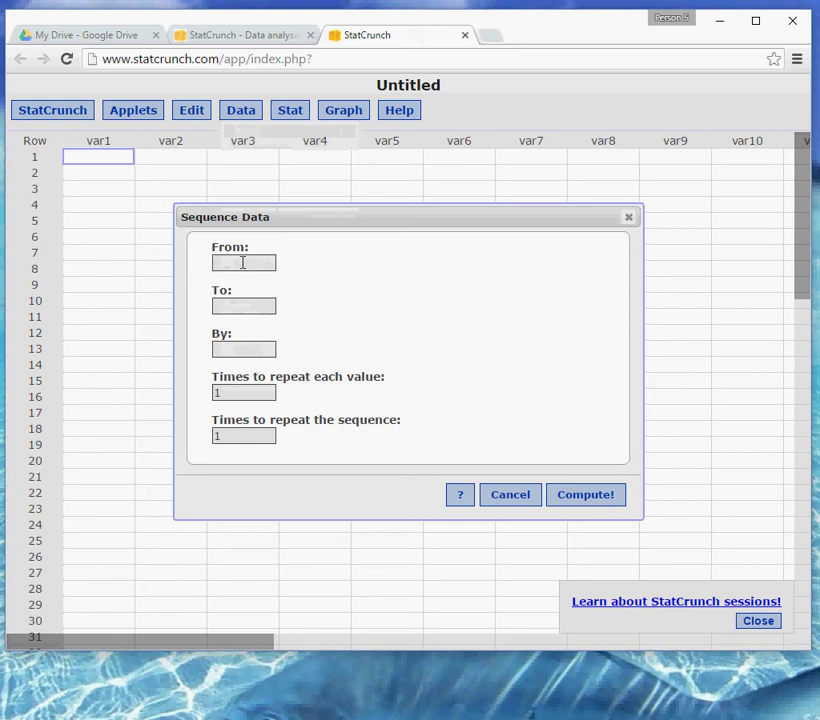
type("1")
left_click(229, 311)
type("80")
left_click(229, 352)
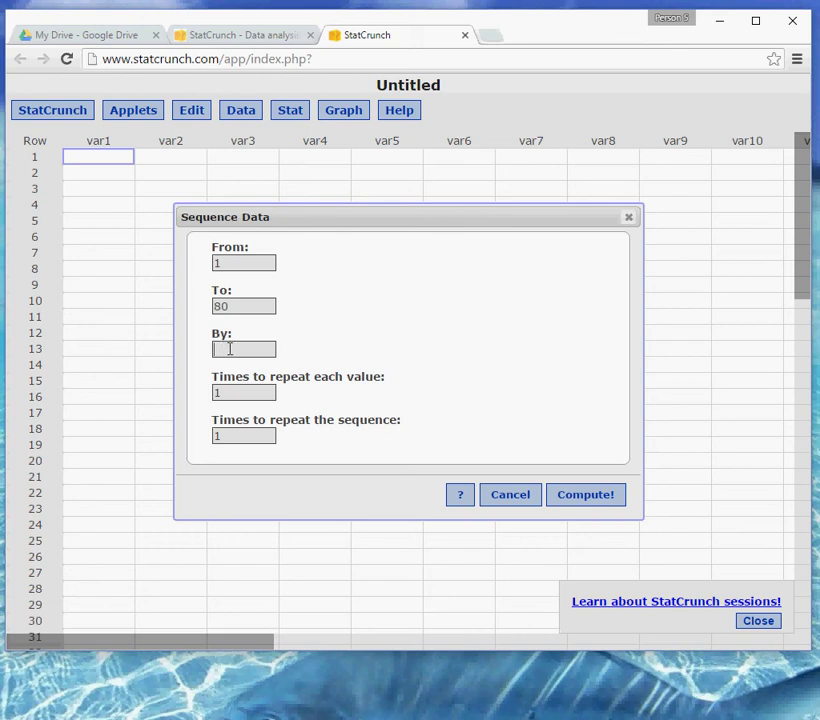
type("1")
left_click(586, 496)
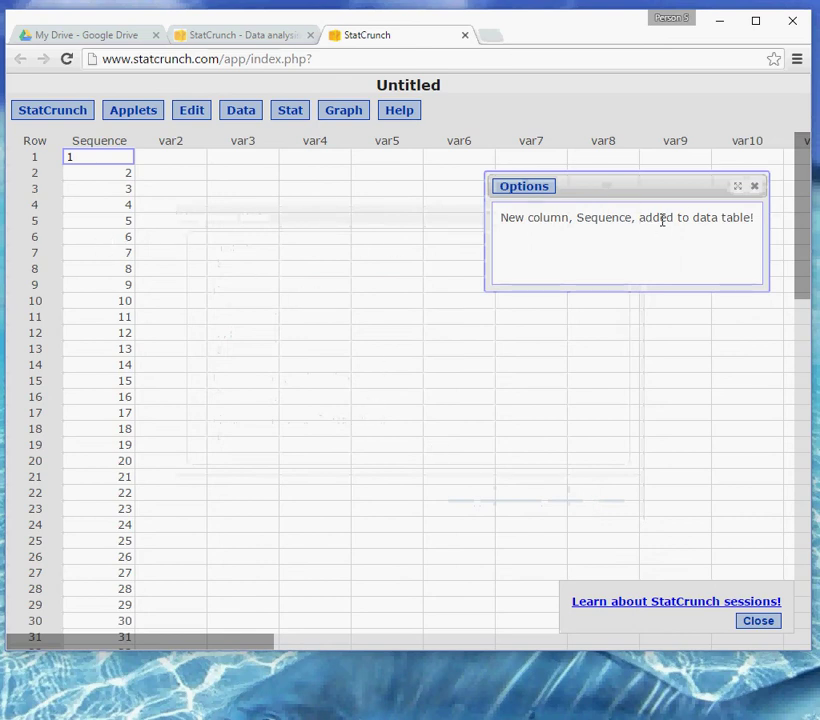
Step: Rename the Sequence column header to 'Keno Bin'
left_click(754, 188)
mouse_move(807, 198)
left_mouse_down()
mouse_move(789, 503)
mouse_move(800, 201)
left_mouse_up()
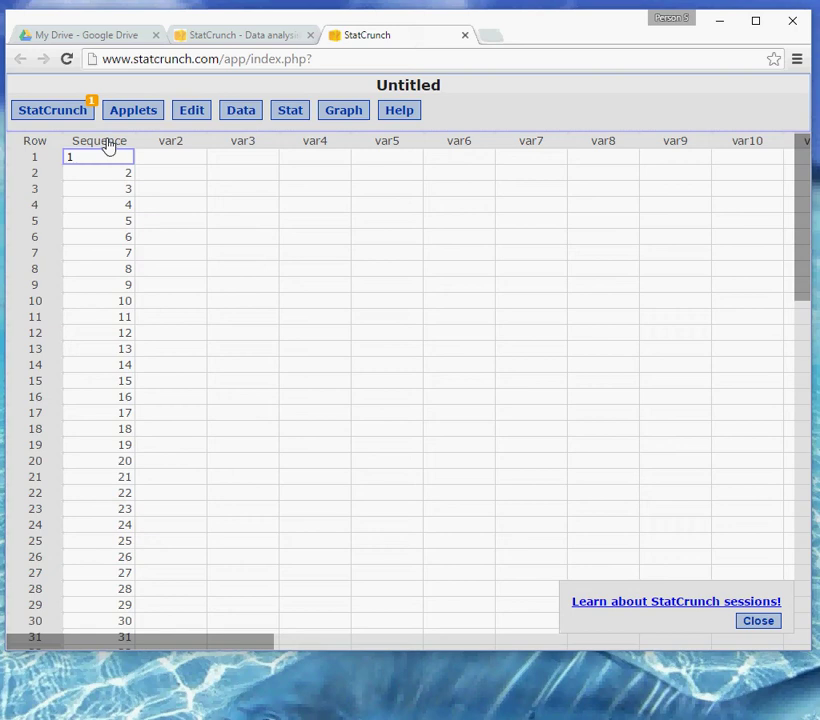
left_click(120, 144)
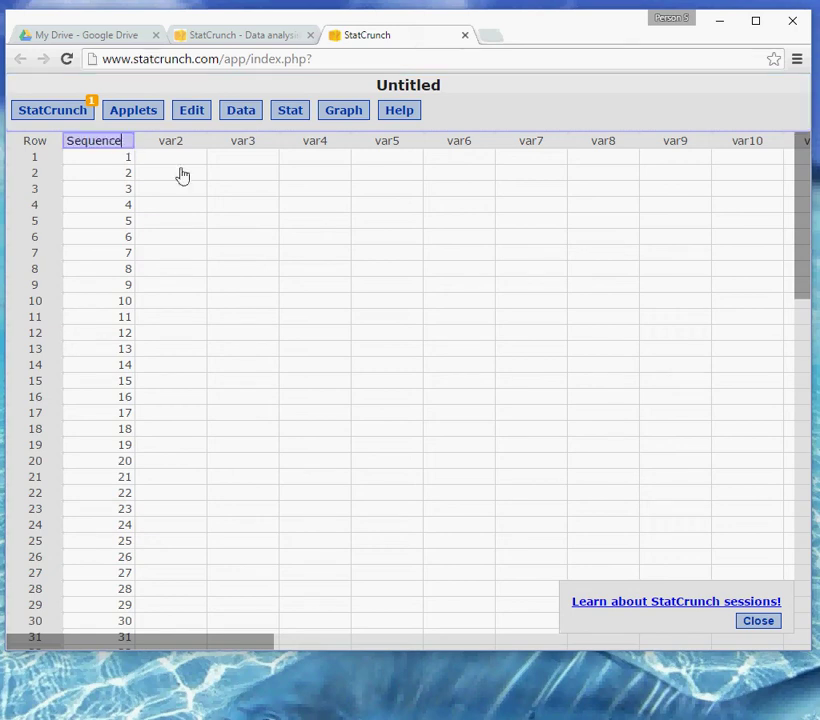
key("BackSpace")
key("BackSpace")
key("BackSpace")
key("BackSpace")
key("BackSpace")
key("BackSpace")
key("BackSpace")
key("BackSpace")
type("Keno Bin")
key("Return")
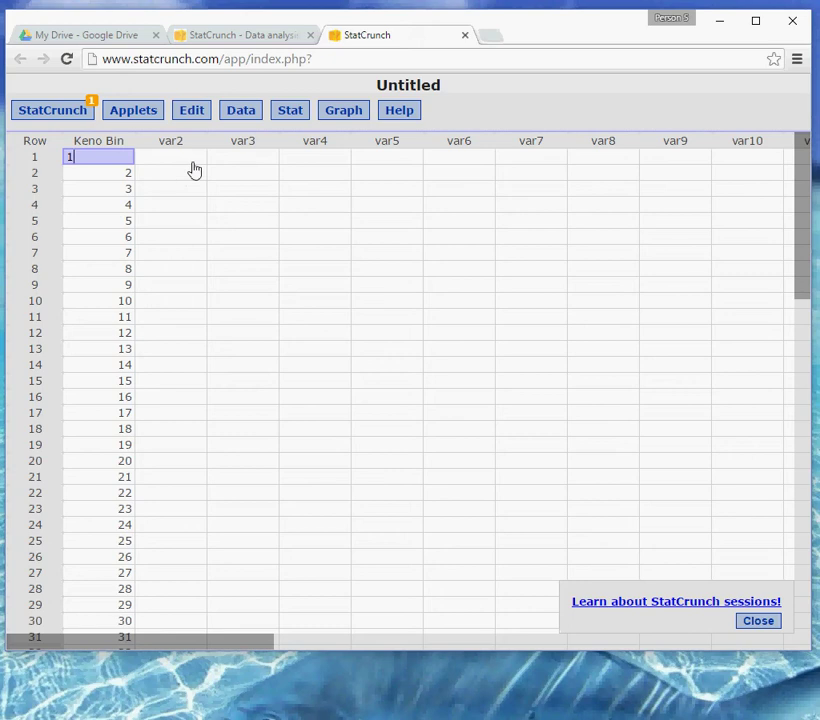
Step: Set up Data > Sample on Keno Bin with sample size 20 and 2 samples
left_click(245, 114)
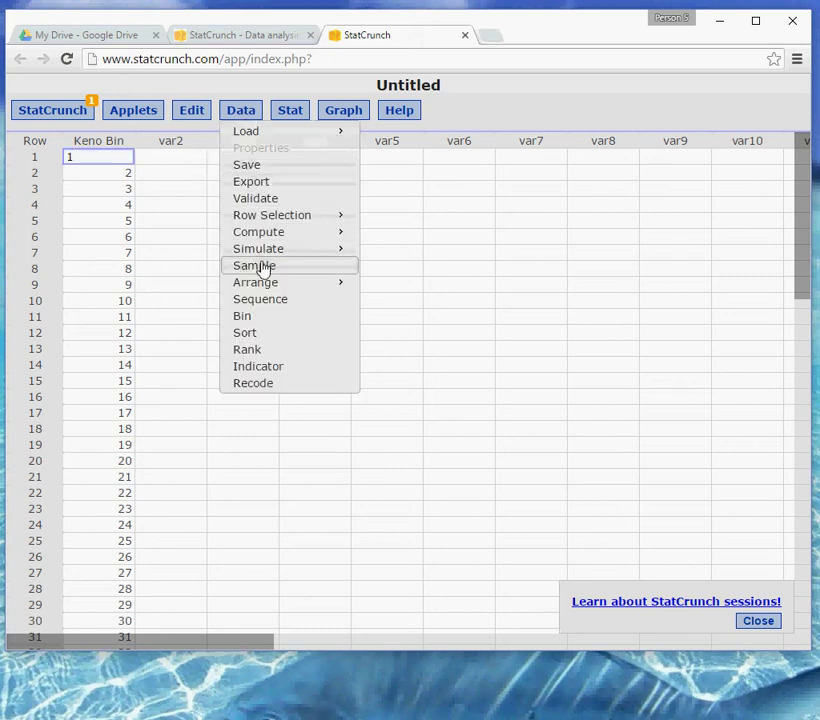
mouse_move(313, 238)
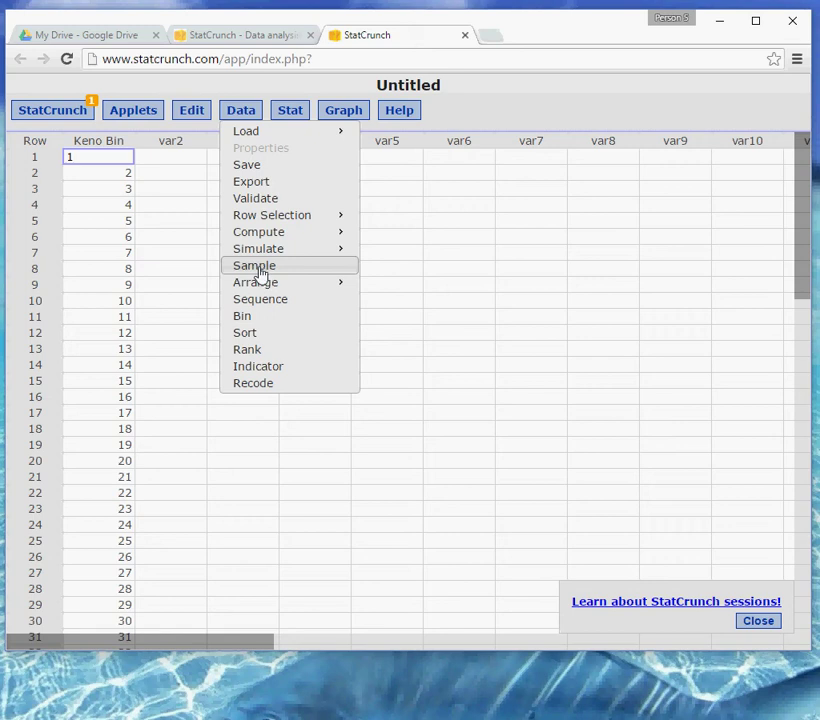
left_click(256, 266)
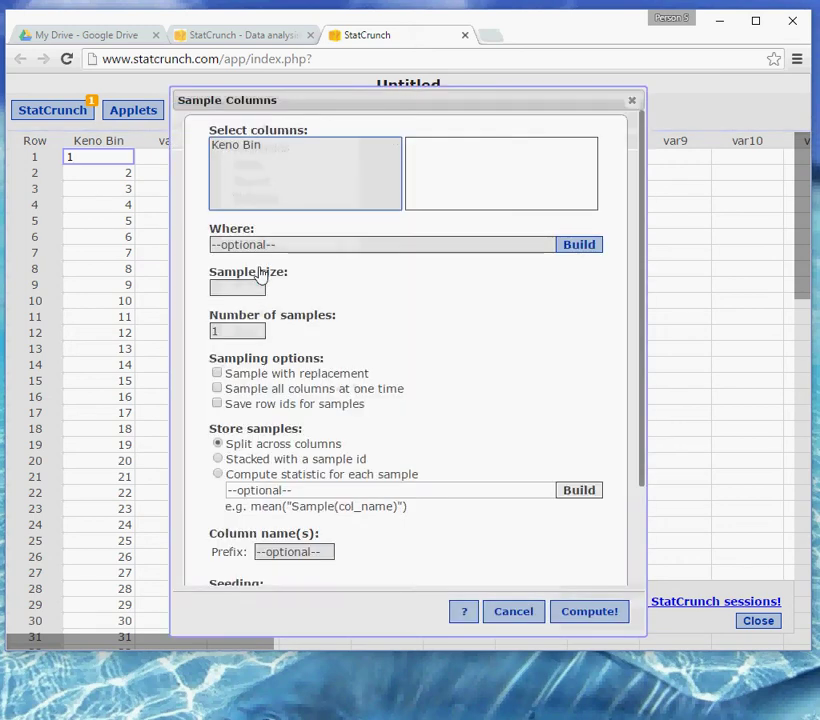
left_click(249, 150)
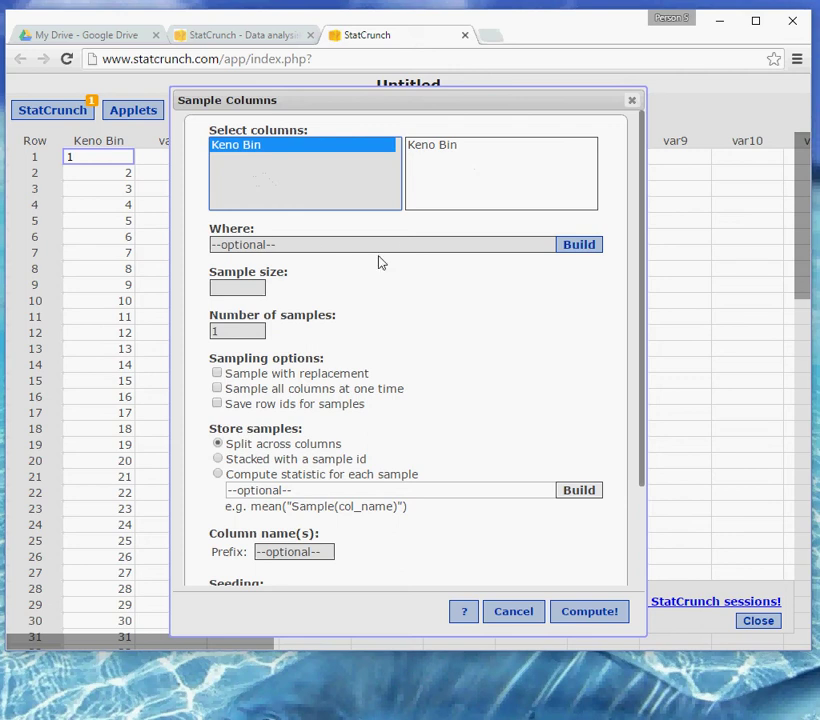
left_click(242, 289)
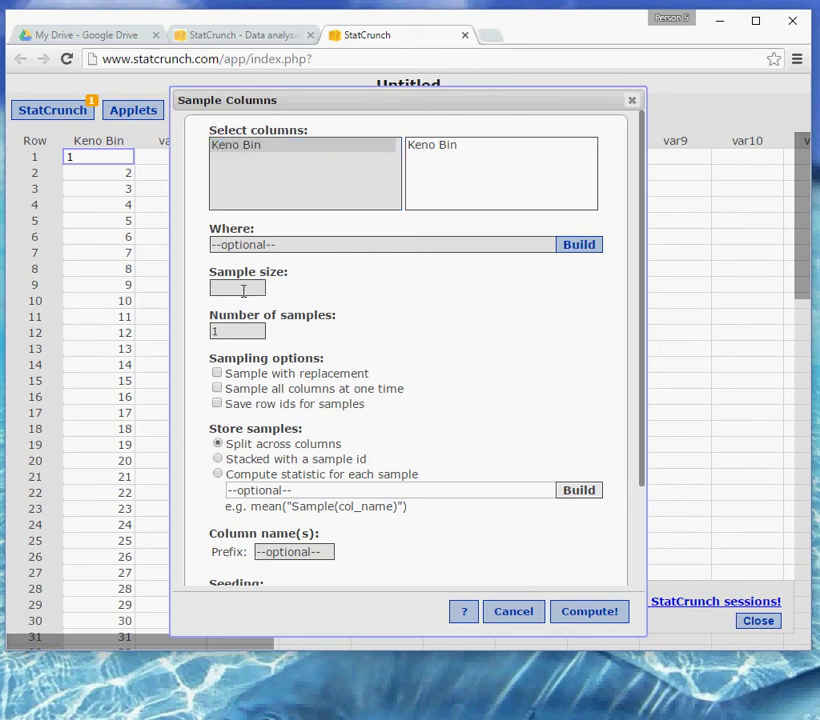
type("20")
left_click_drag(217, 331, 210, 331)
type("2")
left_click_drag(644, 457, 645, 565)
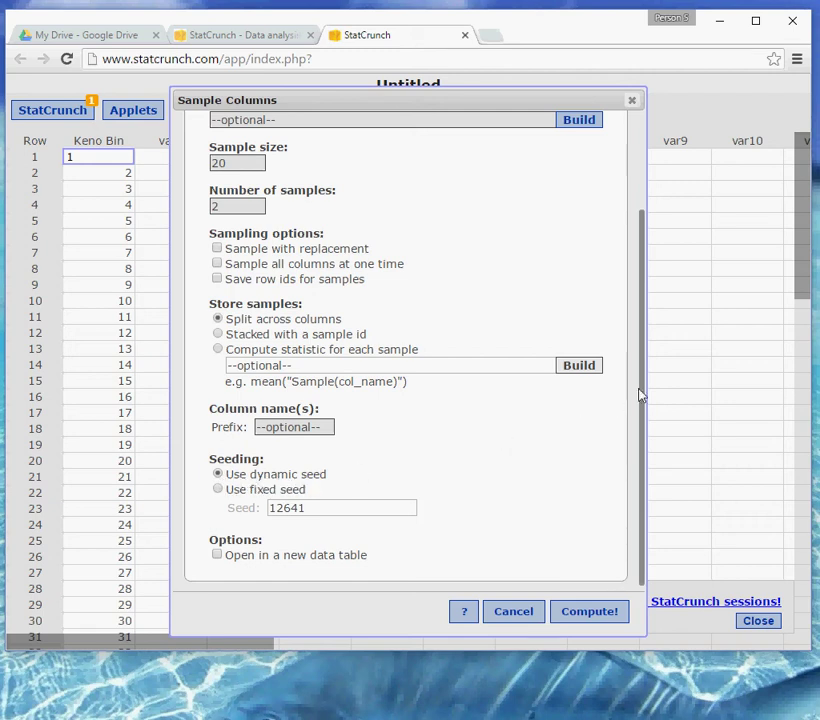
left_click_drag(640, 395, 644, 267)
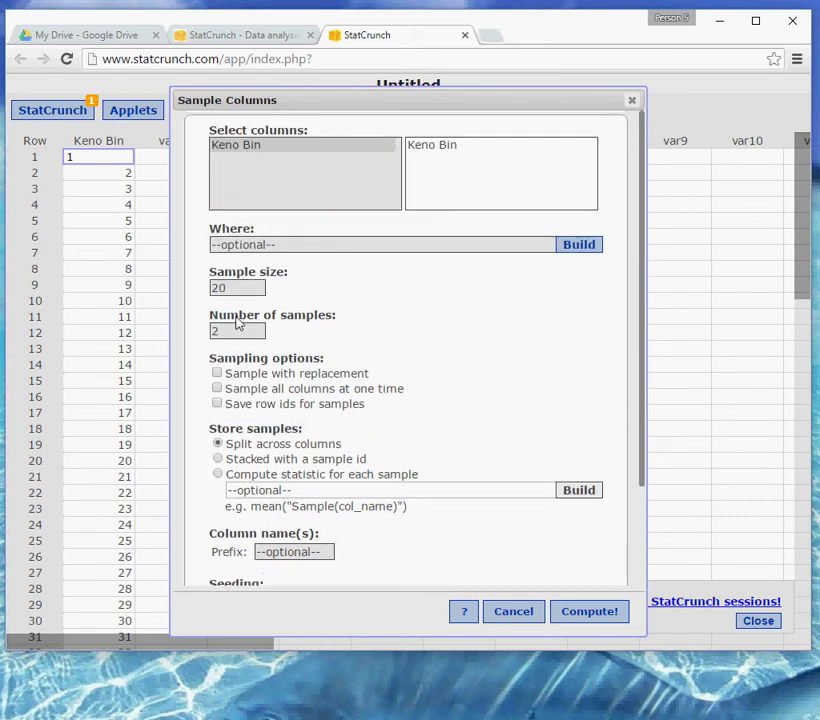
Step: Compute the two samples and rename their columns to 'Keno 1' and 'Keno 2'
left_click(590, 617)
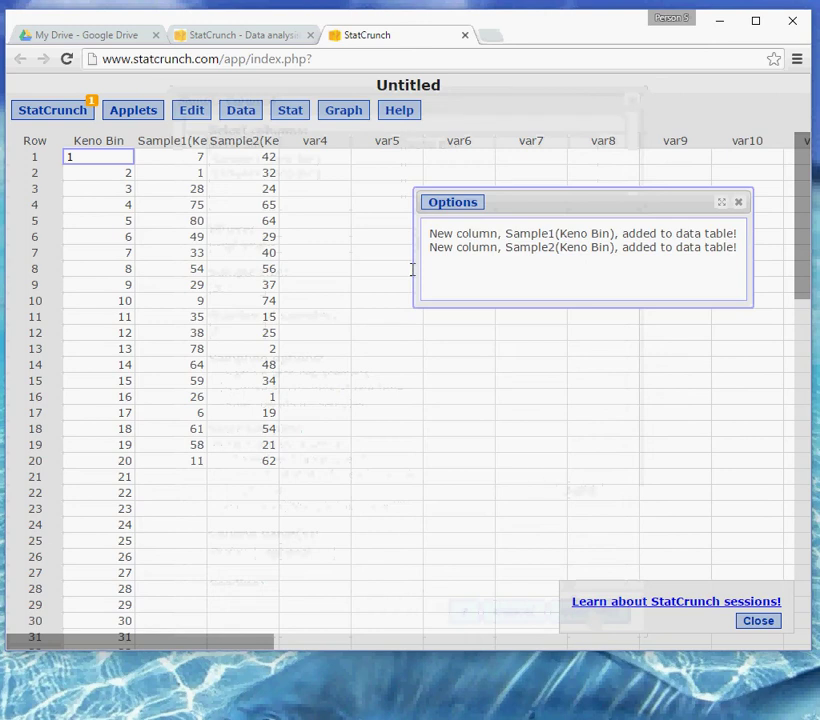
left_click(739, 204)
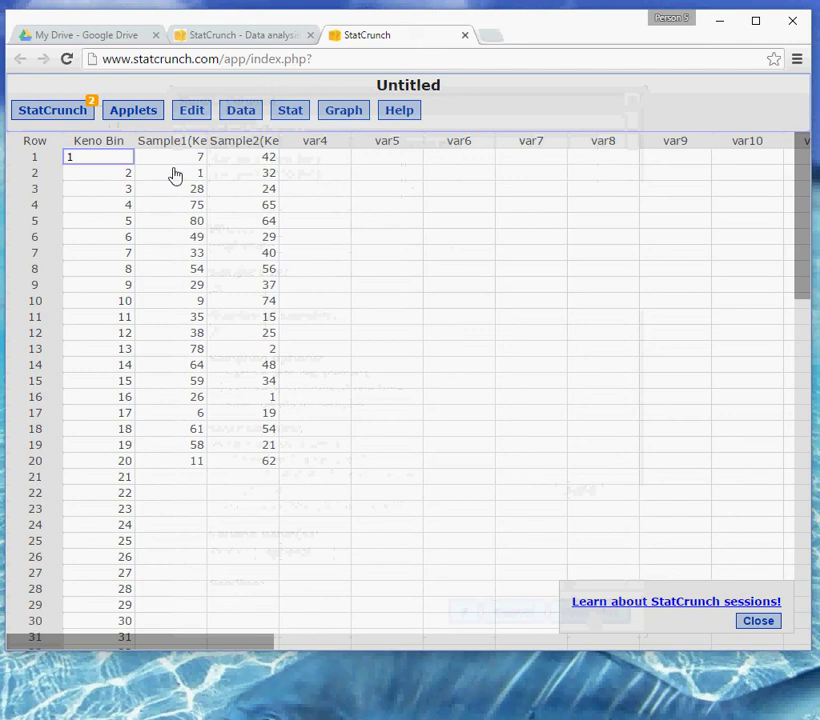
left_click(190, 142)
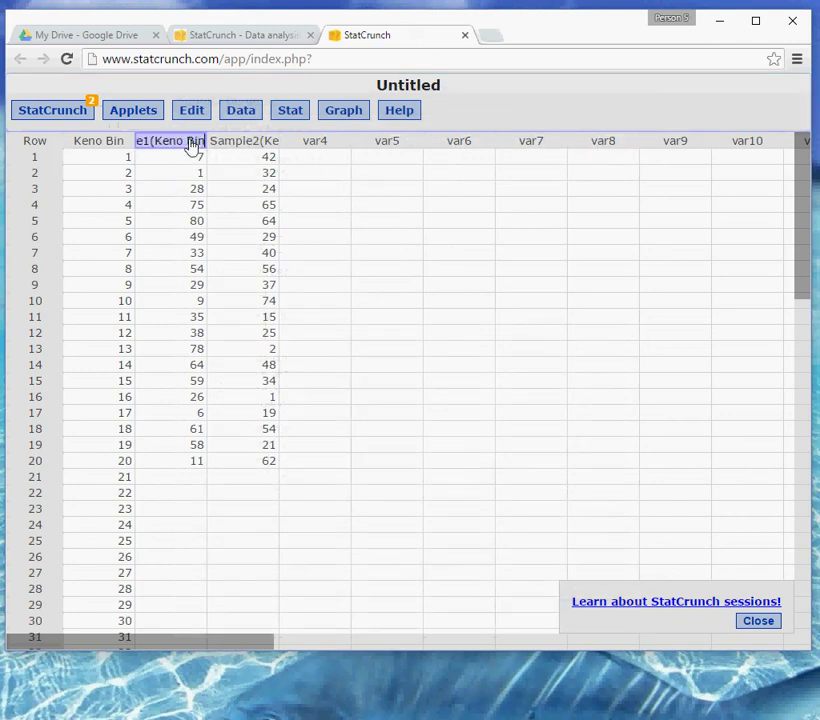
key("BackSpace")
type("Keno 1")
left_click(249, 143)
key("BackSpace")
type("Keno 2")
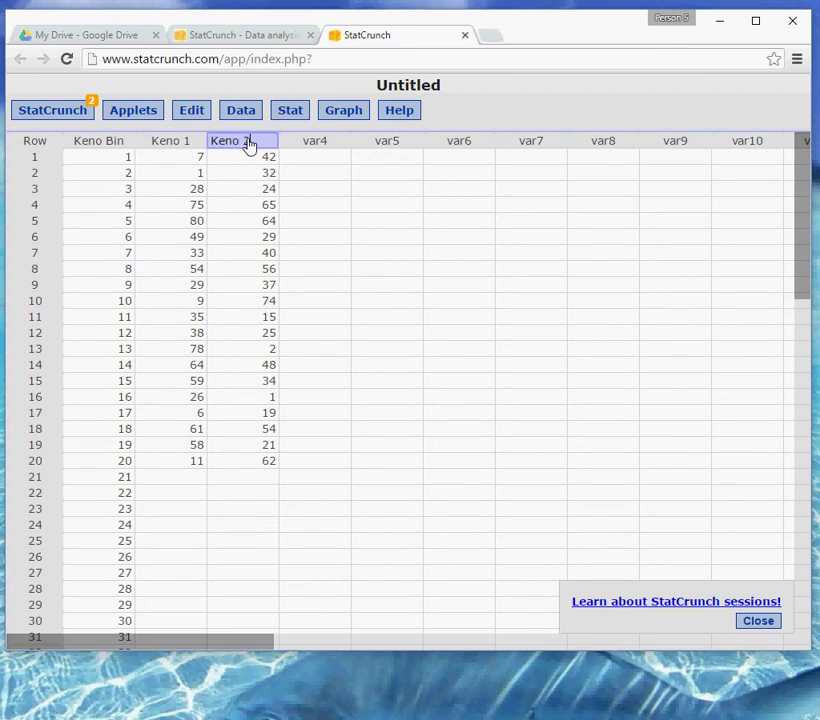
left_click(464, 222)
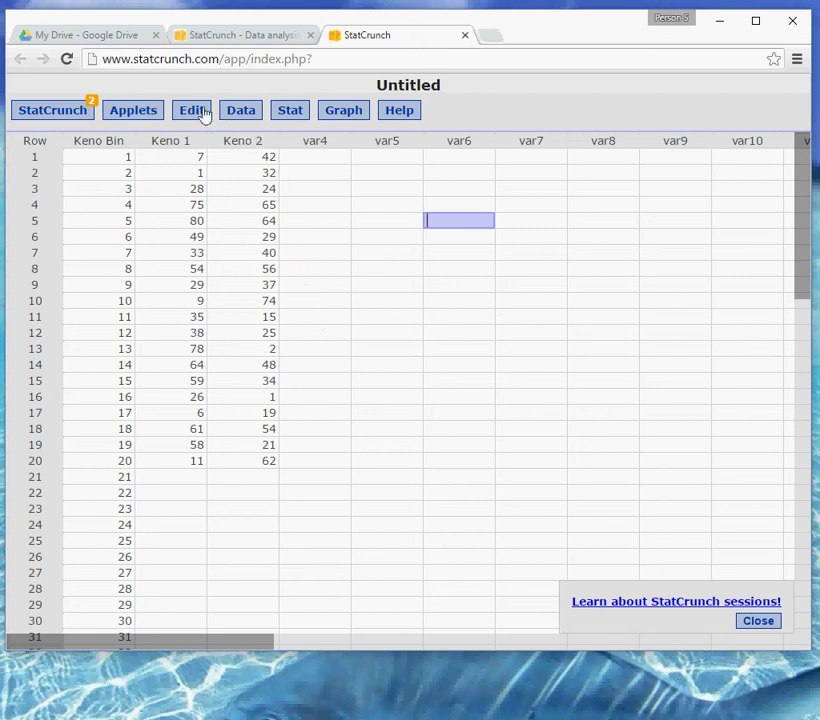
Step: Open the Data menu and close it again, leaving Keno Bin, Keno 1 and Keno 2 unchanged
left_click(238, 118)
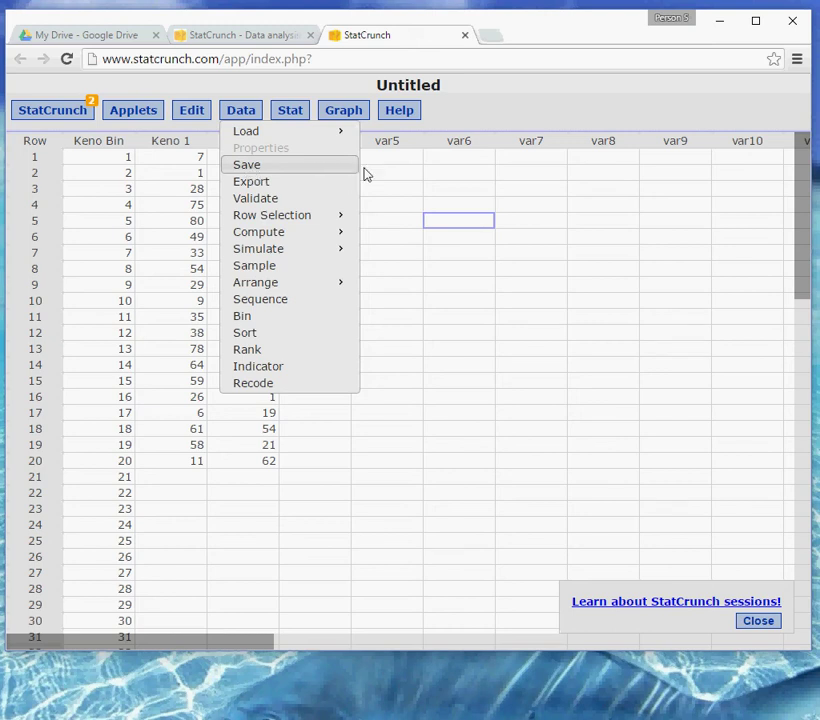
left_click(456, 187)
left_click(456, 190)
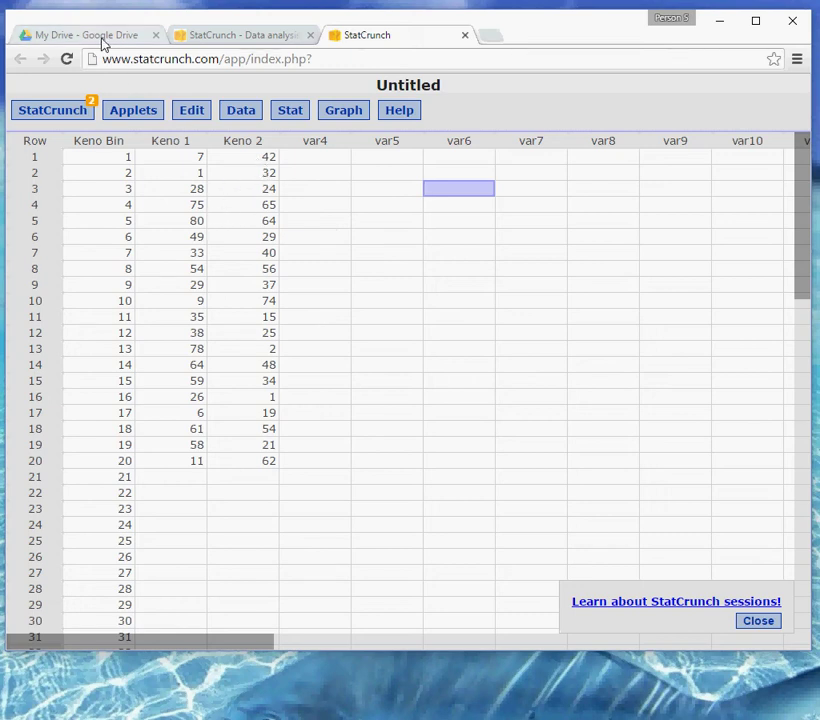
Step: Create a new Google Doc from Drive titled 'Tech Proj 1 - Last Name'
left_click(108, 38)
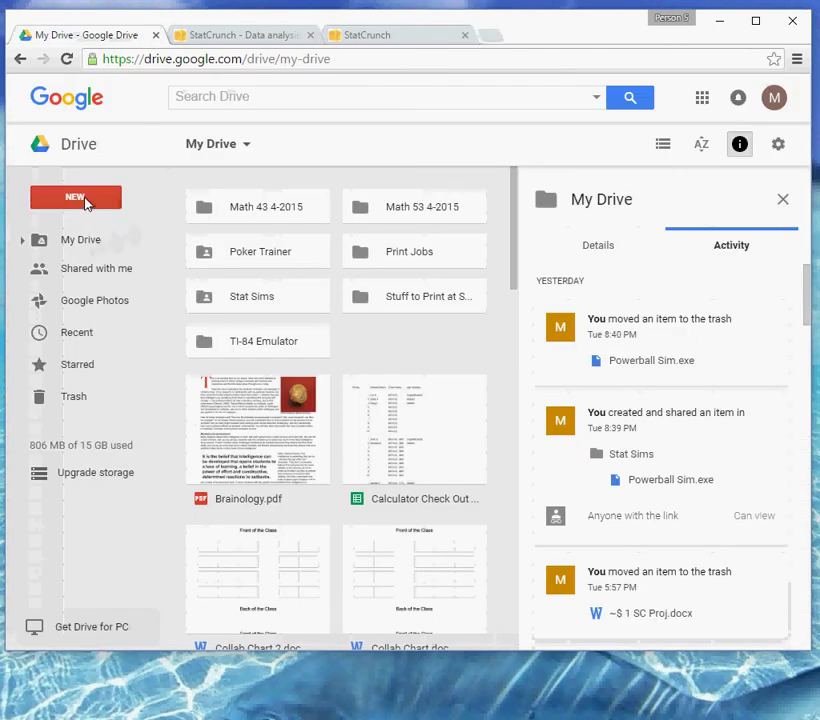
left_click(86, 201)
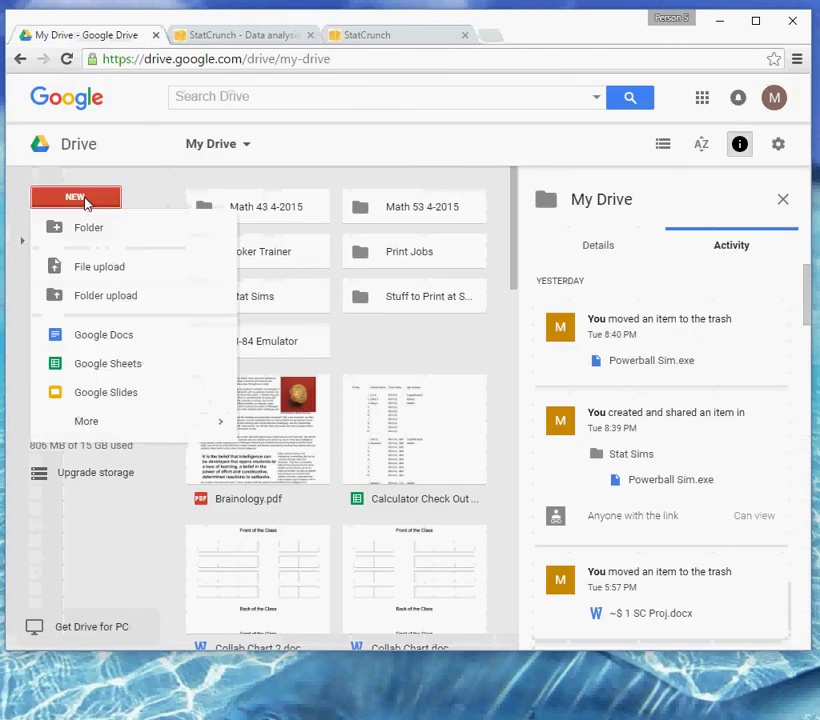
left_click(112, 344)
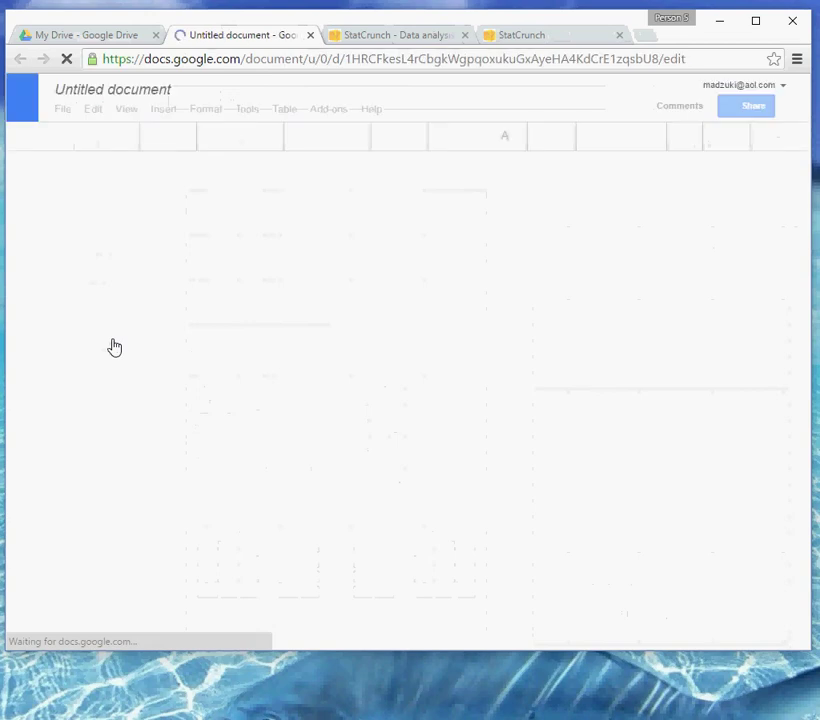
left_click(127, 90)
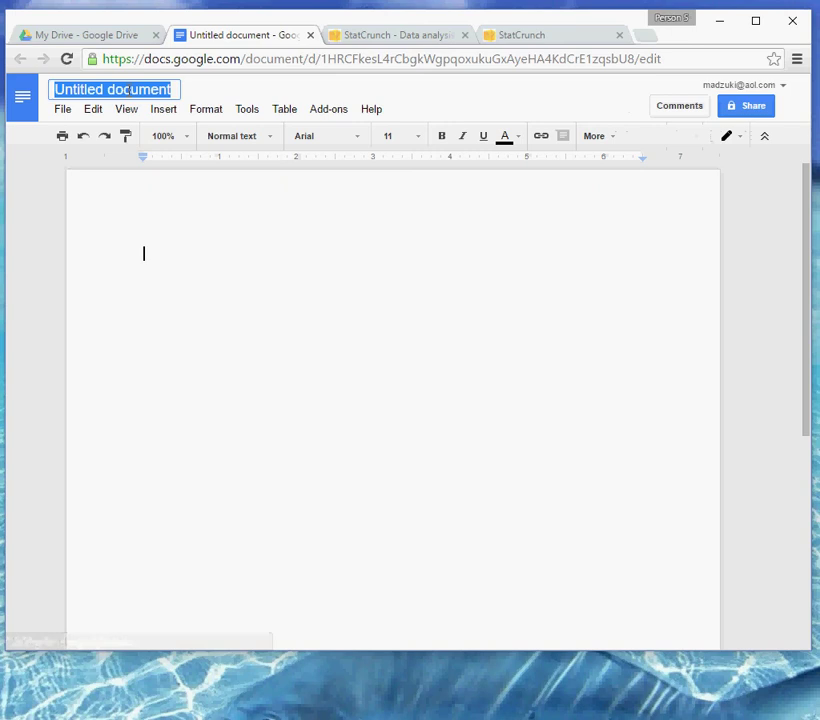
type("Tec")
type("h Proj 1")
type(" - L")
type("aws")
key("BackSpace")
key("BackSpace")
type("st Name")
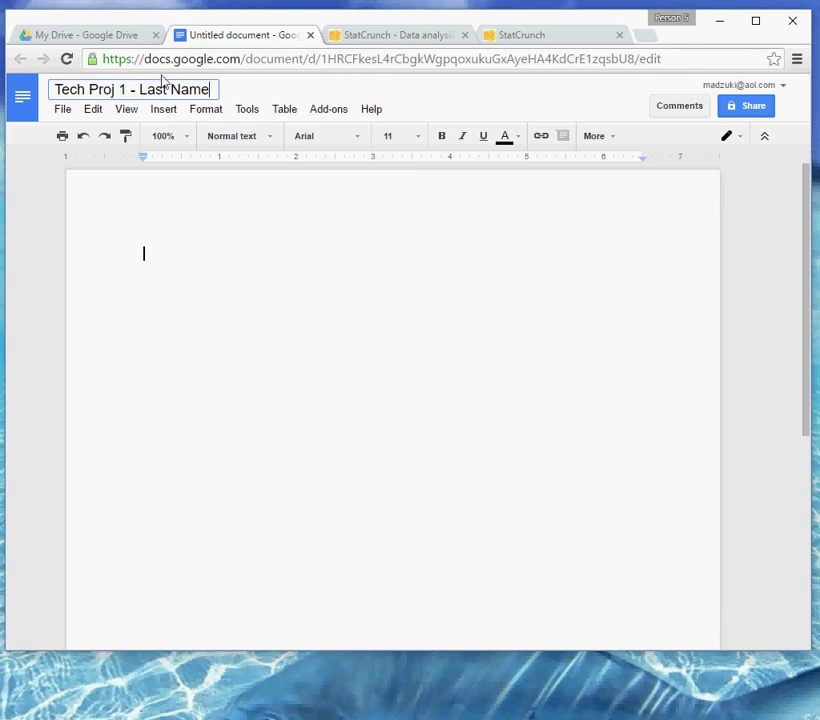
Step: Type 'Your Name', 'Partner 1', 'Partner 2' on separate lines, then '1.' after a blank line
left_click(185, 254)
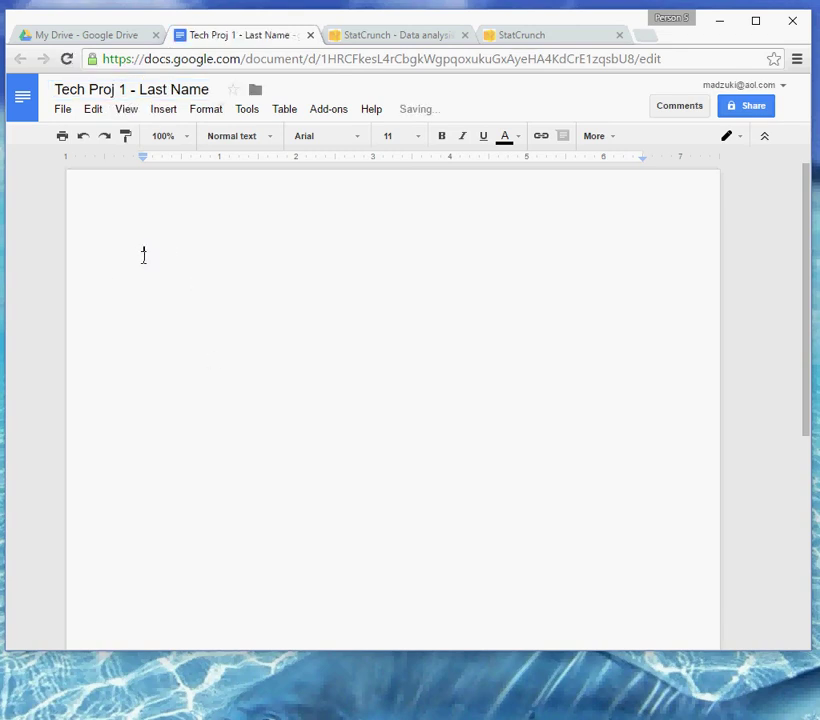
type("Your Name")
type("Partner 1")
key("Return")
type("Partner 2")
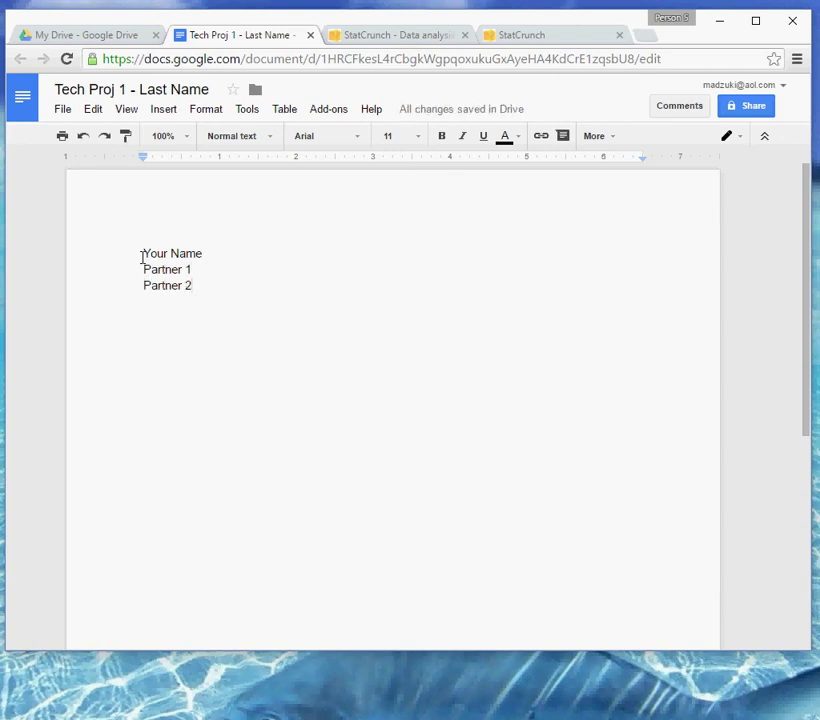
key("Return")
key("Return")
type("1.")
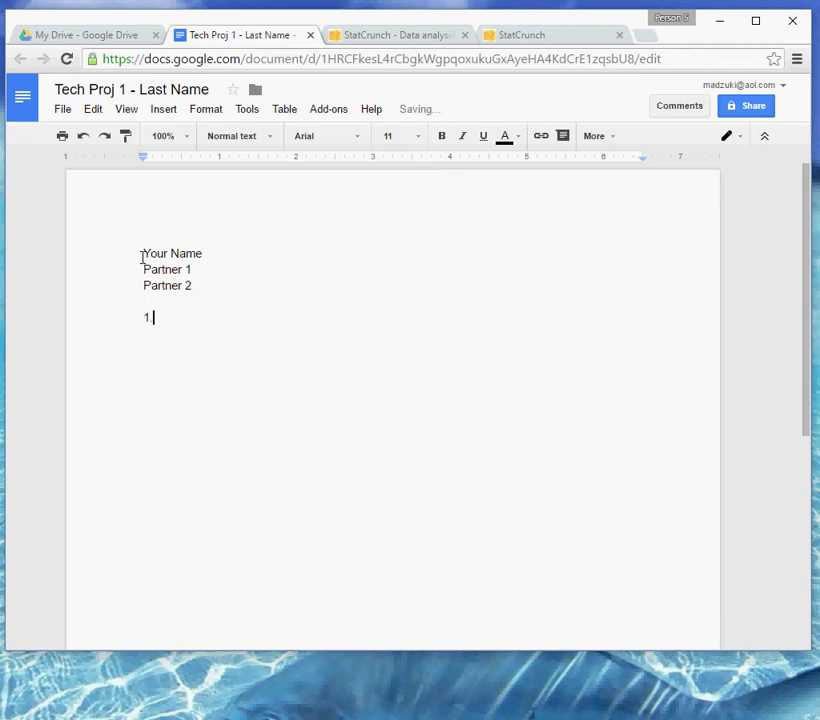
key("Return")
left_click_drag(144, 255, 191, 285)
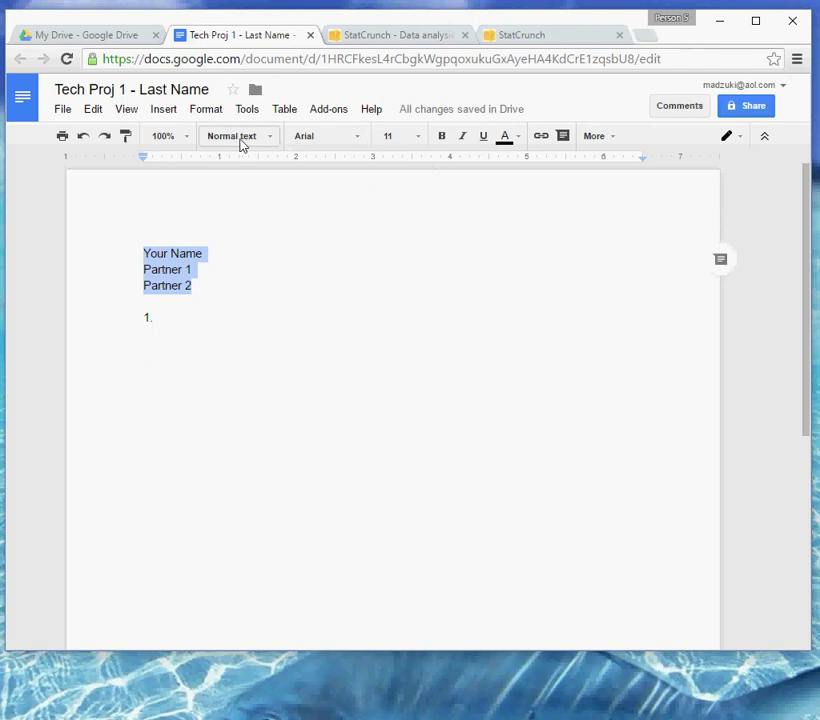
left_click(206, 112)
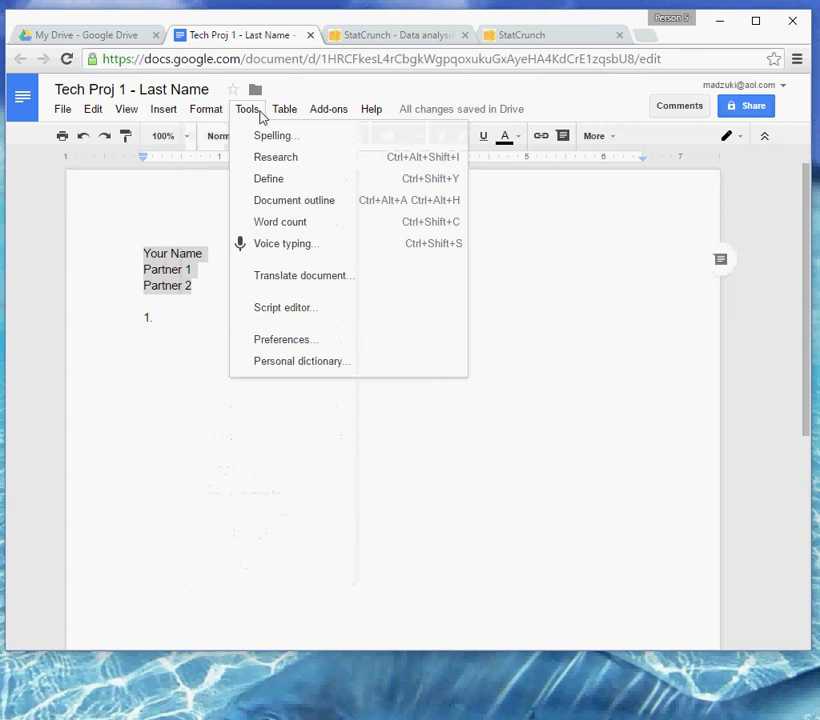
mouse_move(149, 118)
mouse_move(247, 112)
right_click(173, 272)
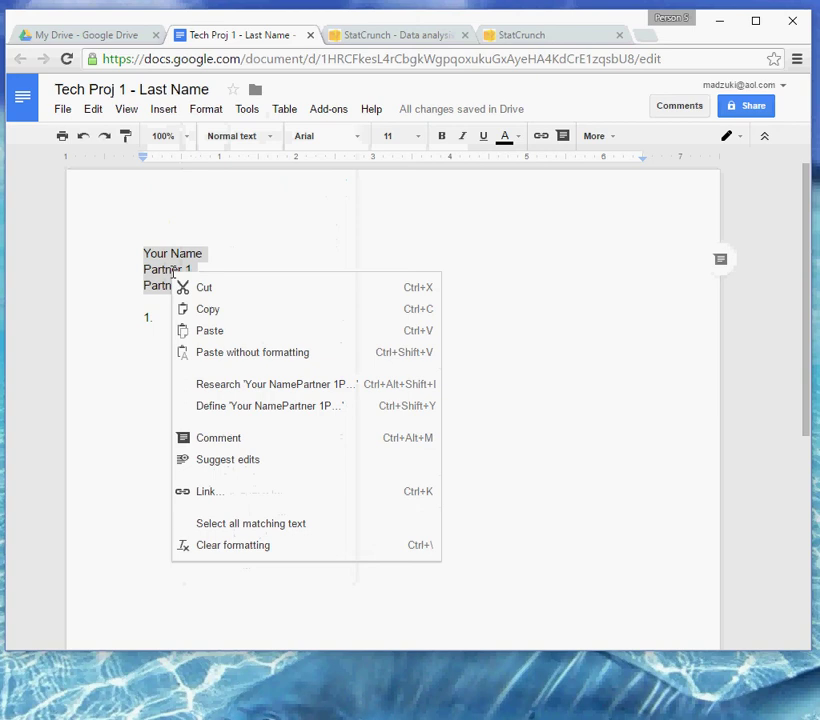
left_click(221, 253)
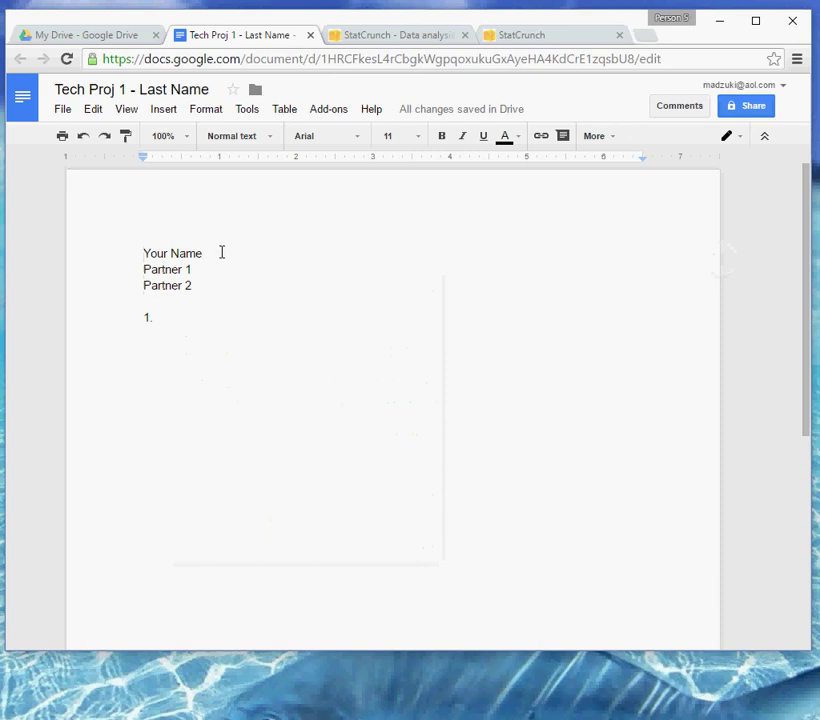
left_click(197, 114)
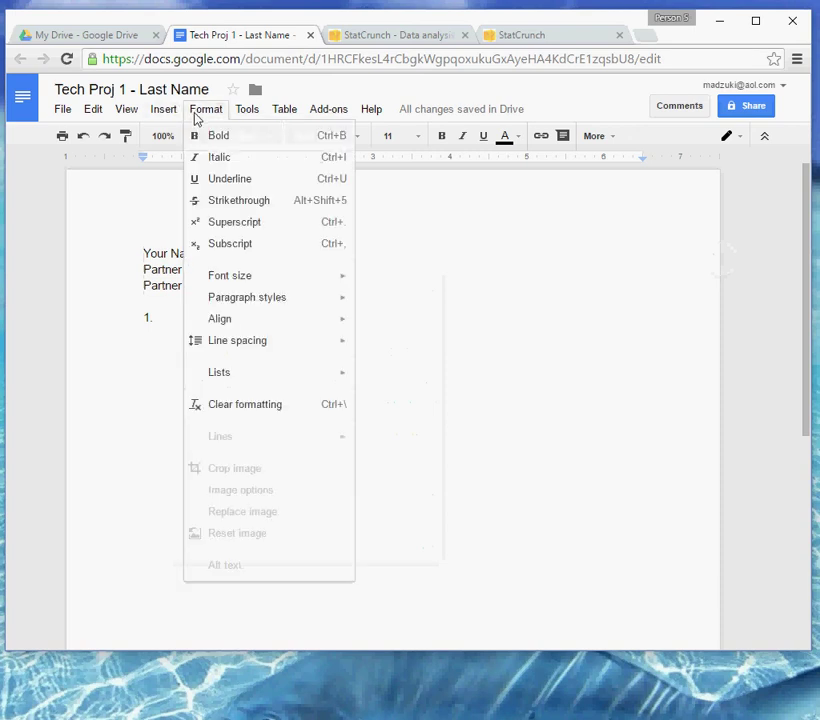
mouse_move(172, 119)
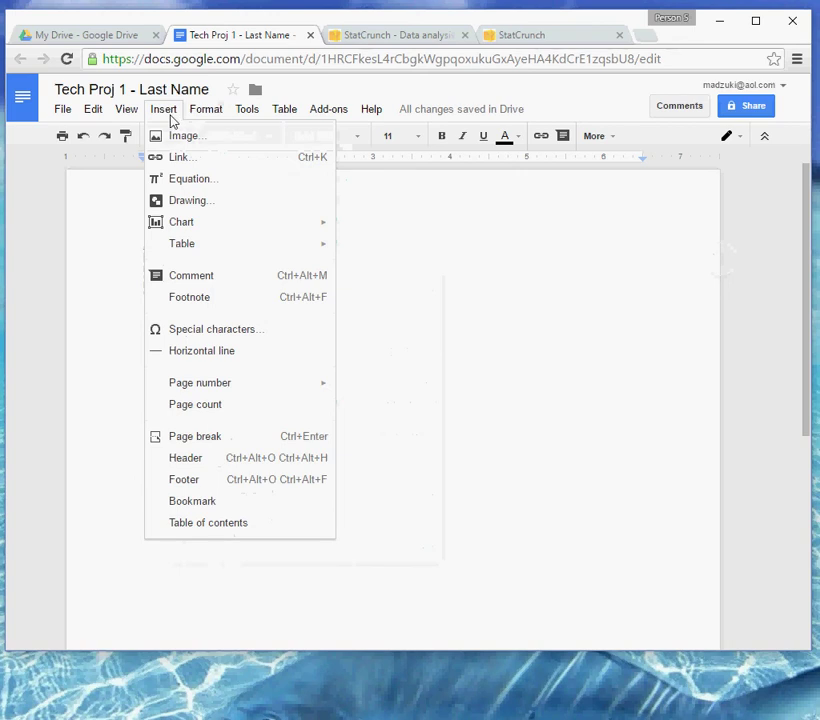
mouse_move(130, 117)
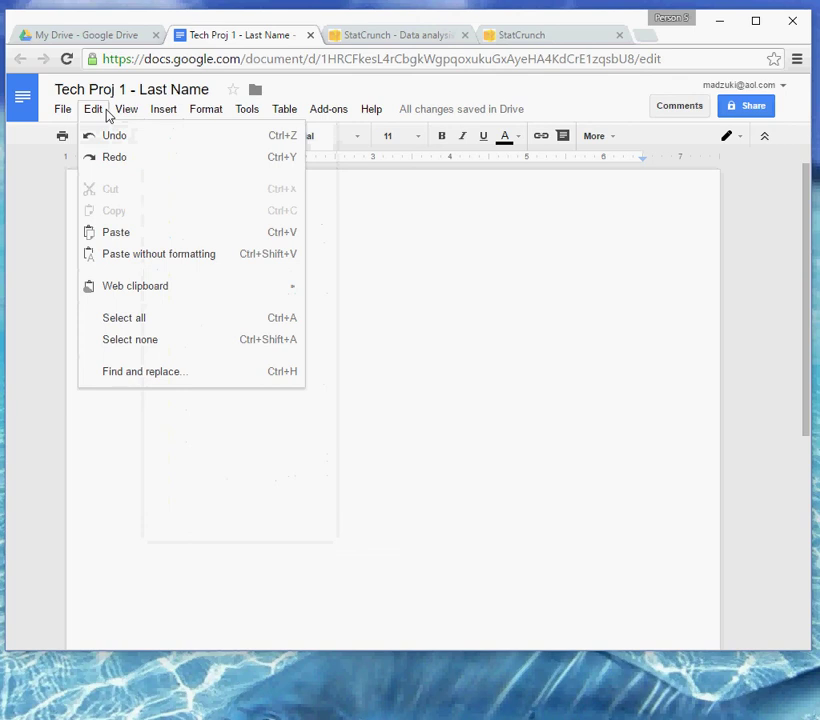
mouse_move(344, 121)
left_click(209, 271)
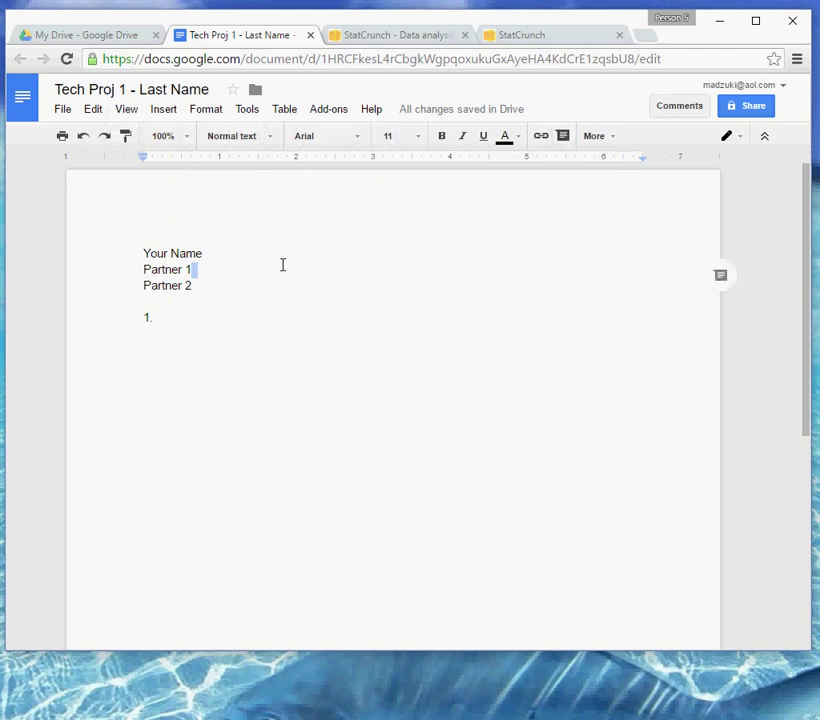
left_click(273, 139)
left_click(273, 139)
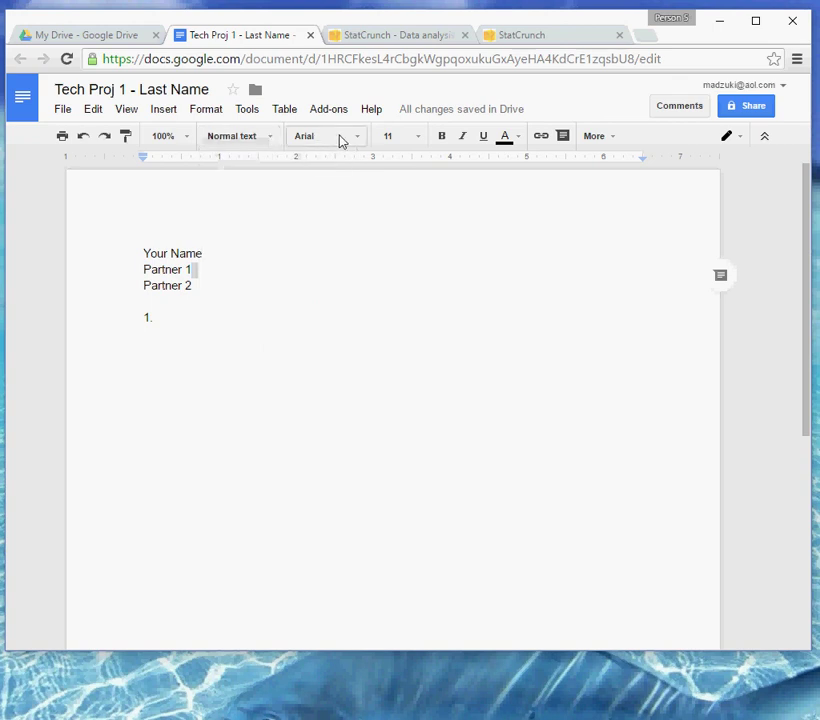
Step: Select the three name lines at the top and apply Right align
left_click(613, 138)
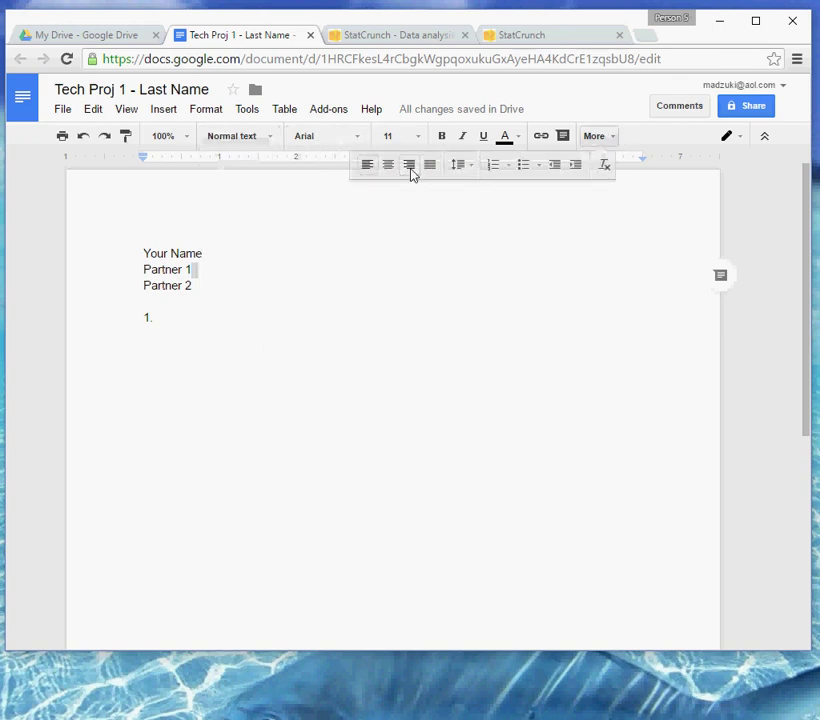
left_click(225, 254)
left_click_drag(146, 253, 212, 283)
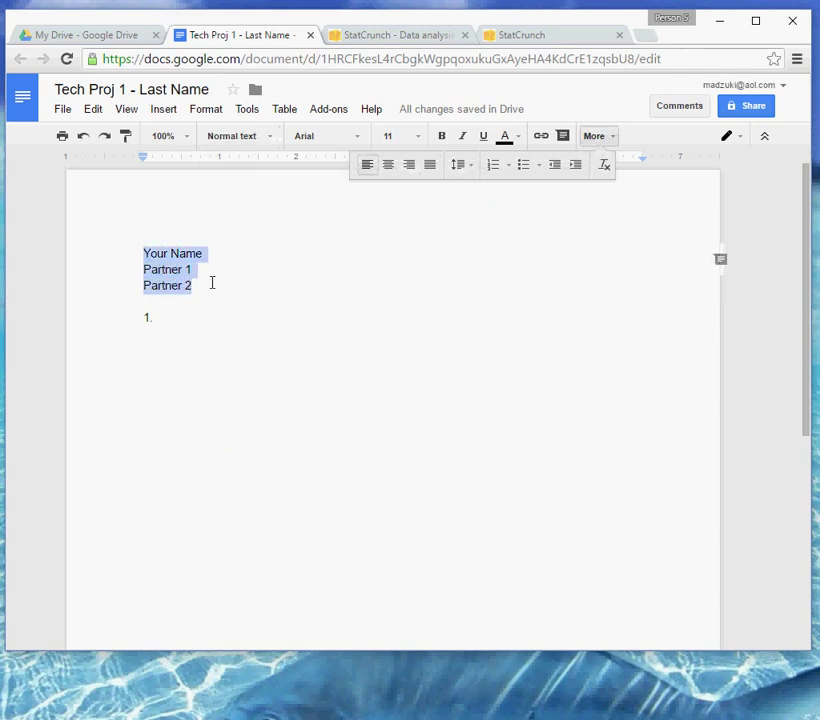
left_click(409, 166)
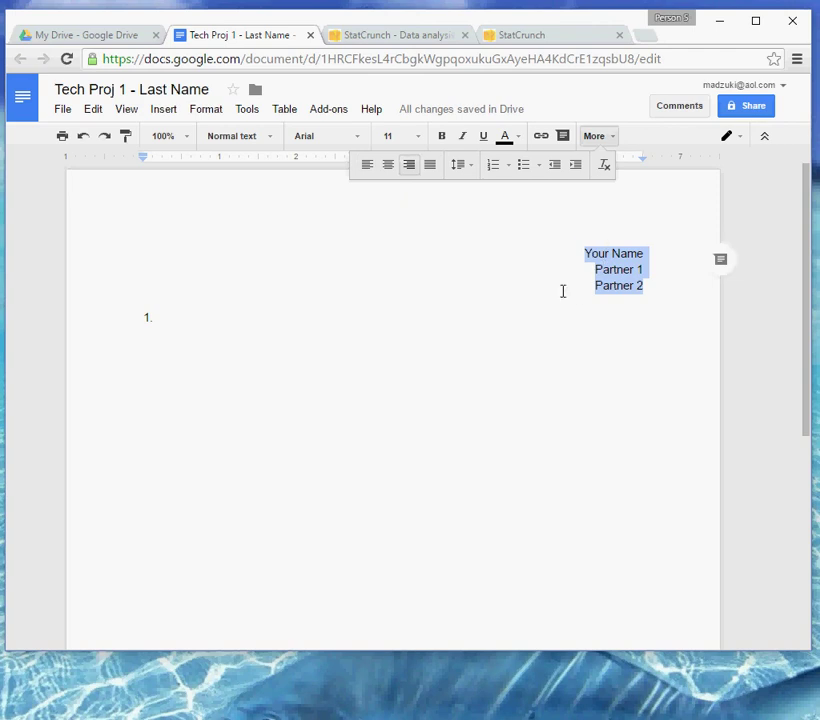
left_click(177, 333)
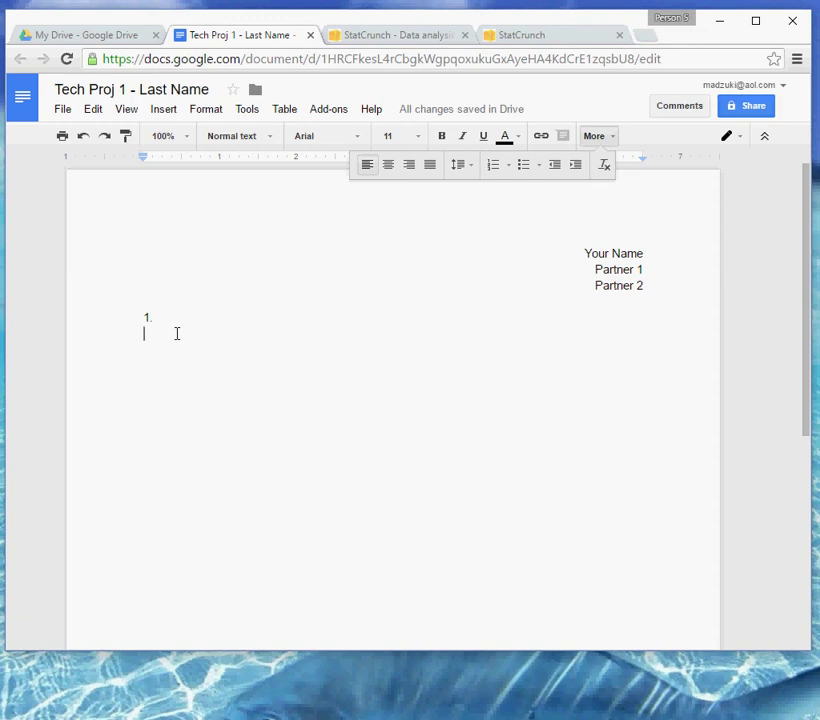
Step: Type the 'f)' label under item 1 and start a new line
type("T")
type(")")
key("Return")
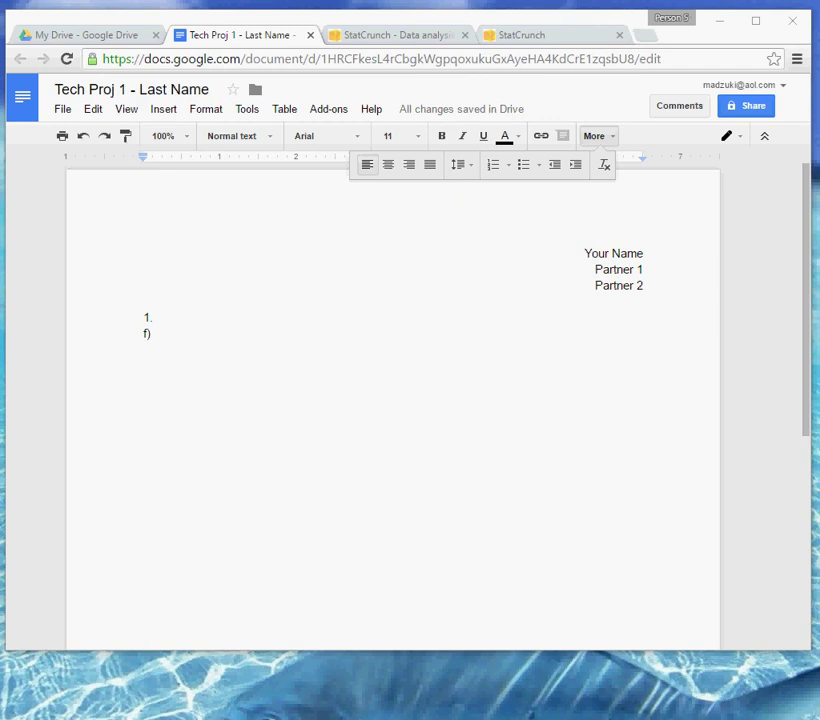
Step: Move the Snipping Tool window aside and bring up the StatCrunch sheet with the Keno data
left_click_drag(20, 165, 415, 259)
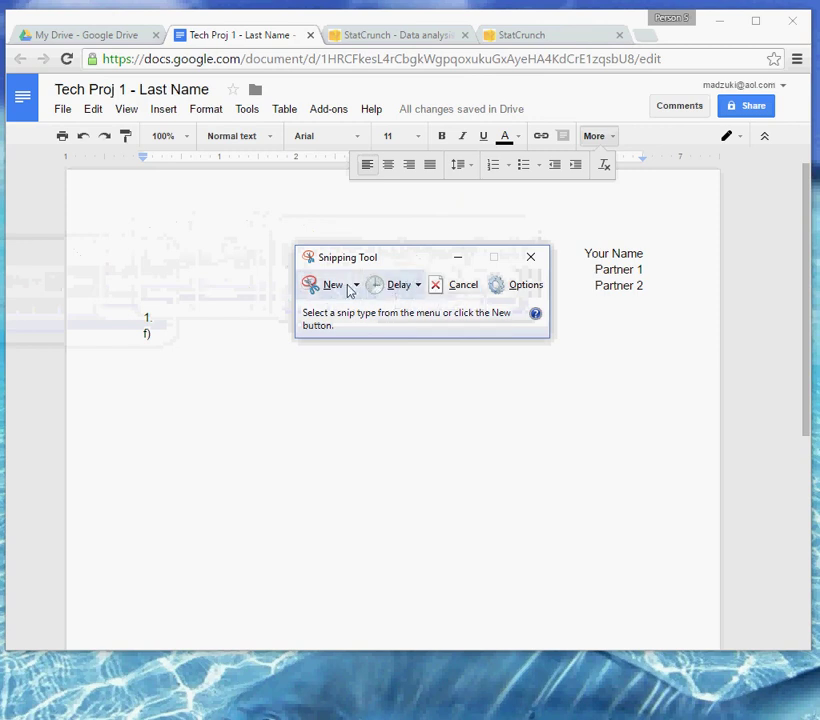
left_click_drag(406, 263, 390, 637)
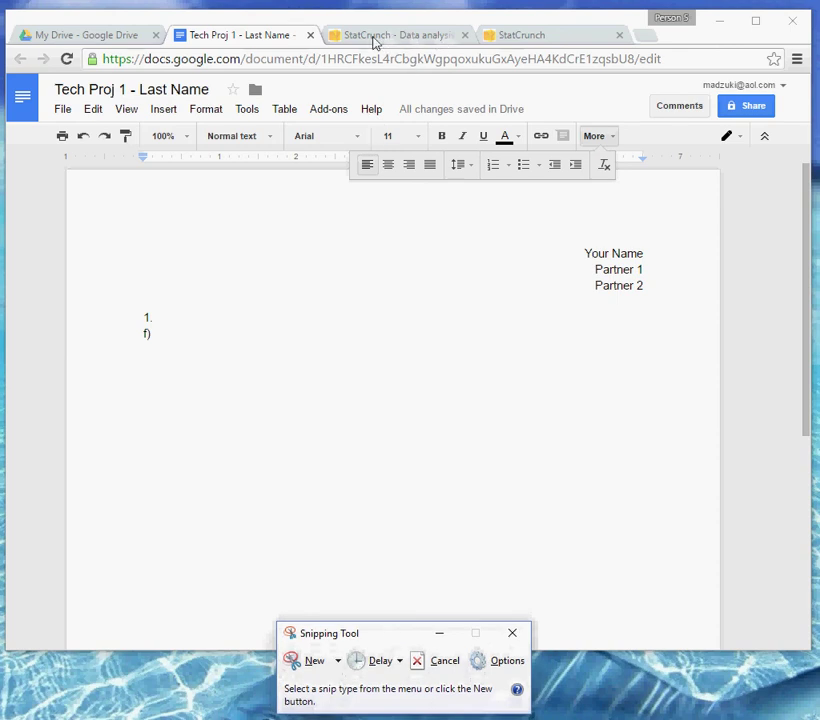
left_click(542, 37)
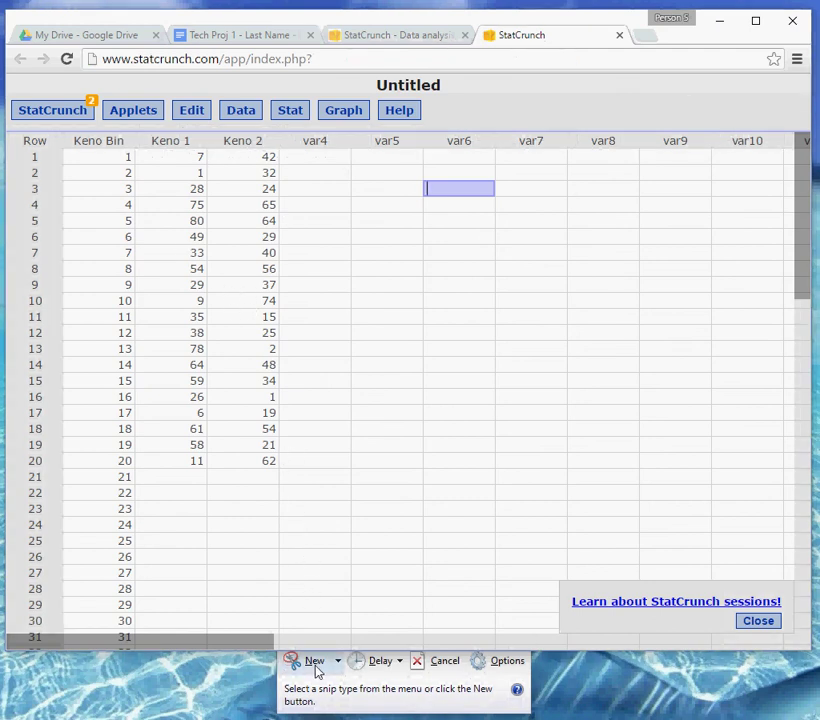
Step: Snip the Keno 1 and Keno 2 columns through row 20 and copy the snip
left_click(315, 662)
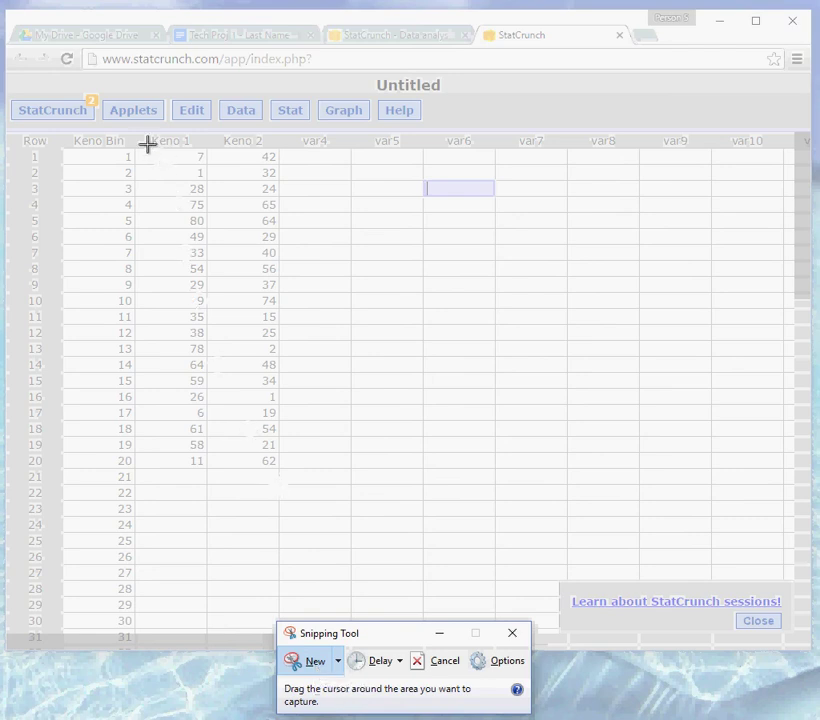
left_click_drag(135, 127, 288, 477)
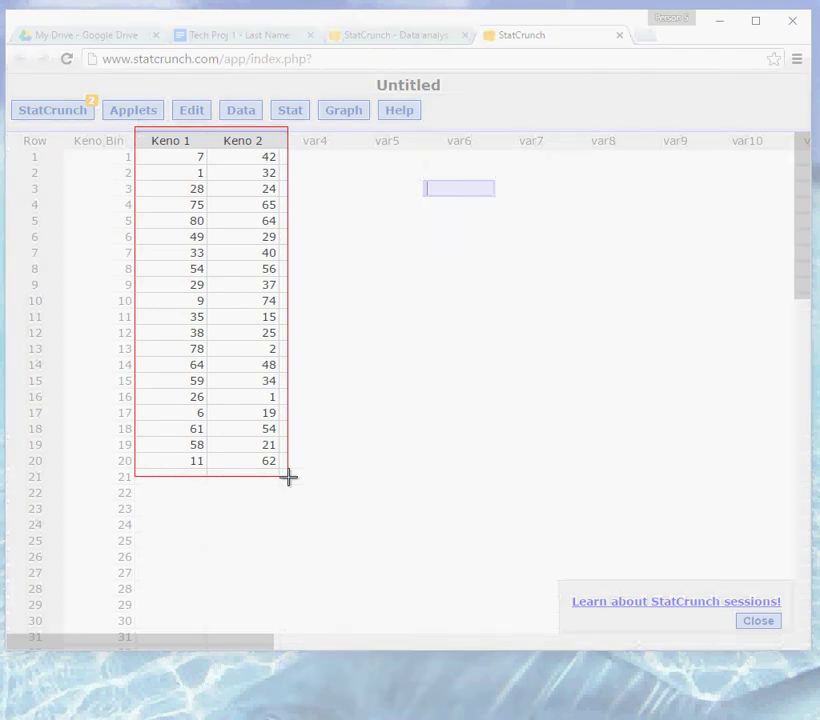
left_click_drag(288, 477, 288, 477)
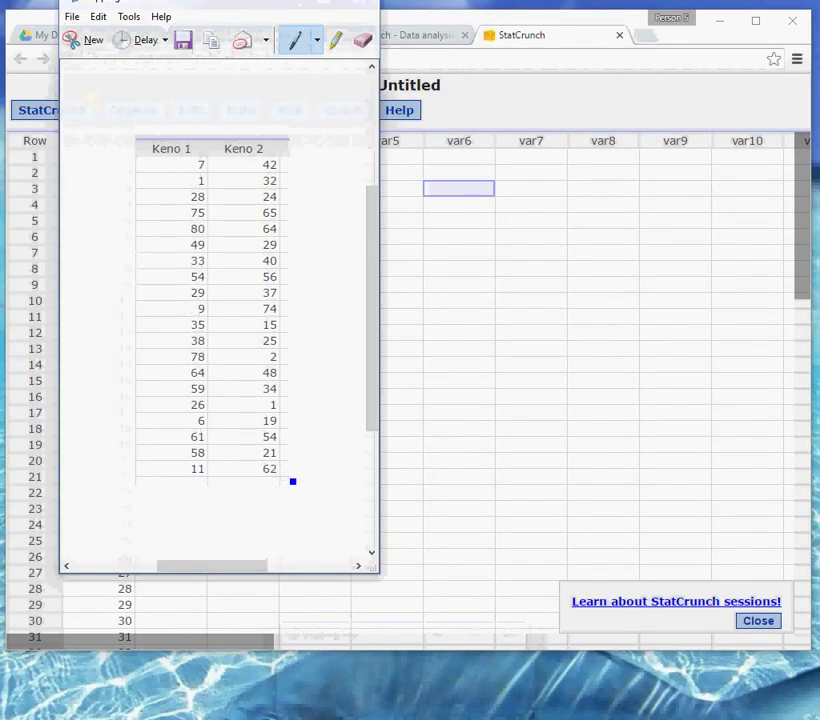
left_click_drag(242, 2, 260, 29)
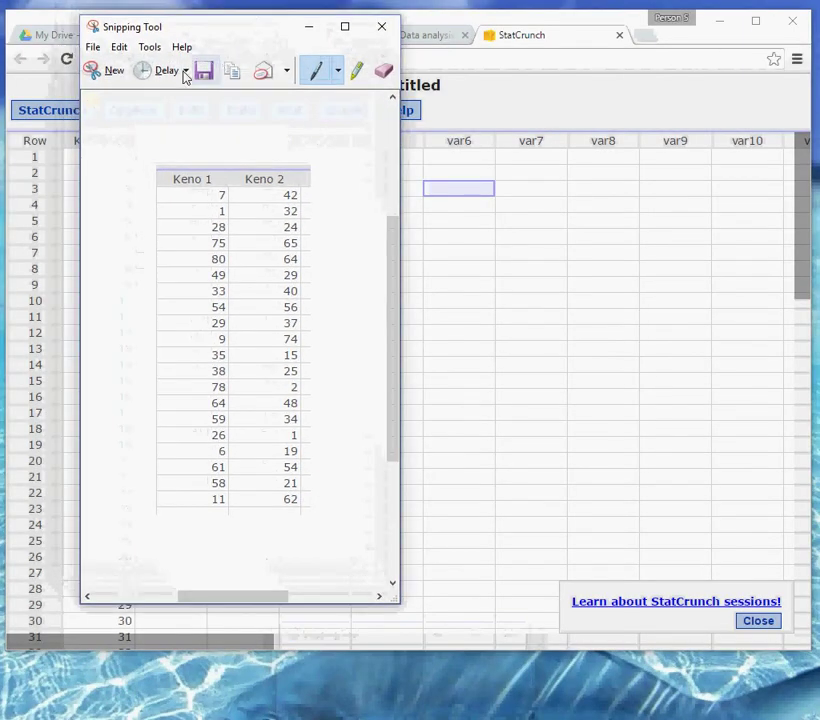
left_click(122, 48)
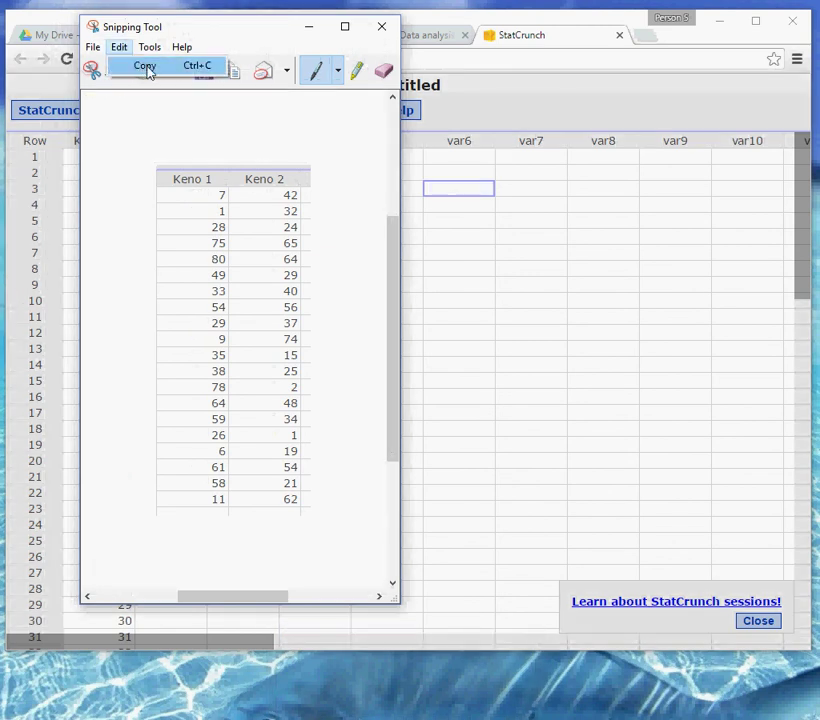
left_click(146, 68)
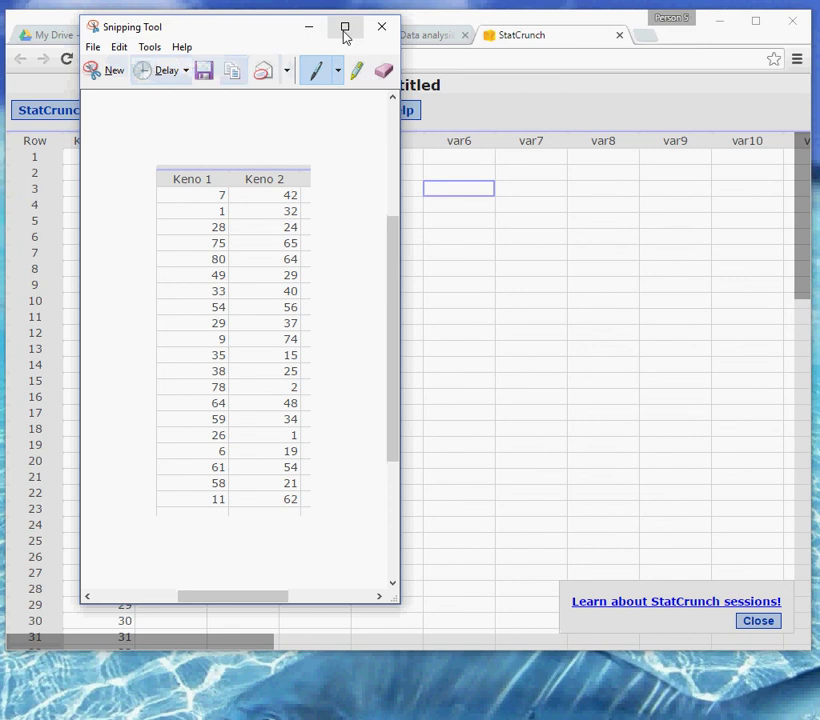
Step: Paste the Keno 1/Keno 2 snip into the Tech Proj 1 document below item f)
left_click(309, 33)
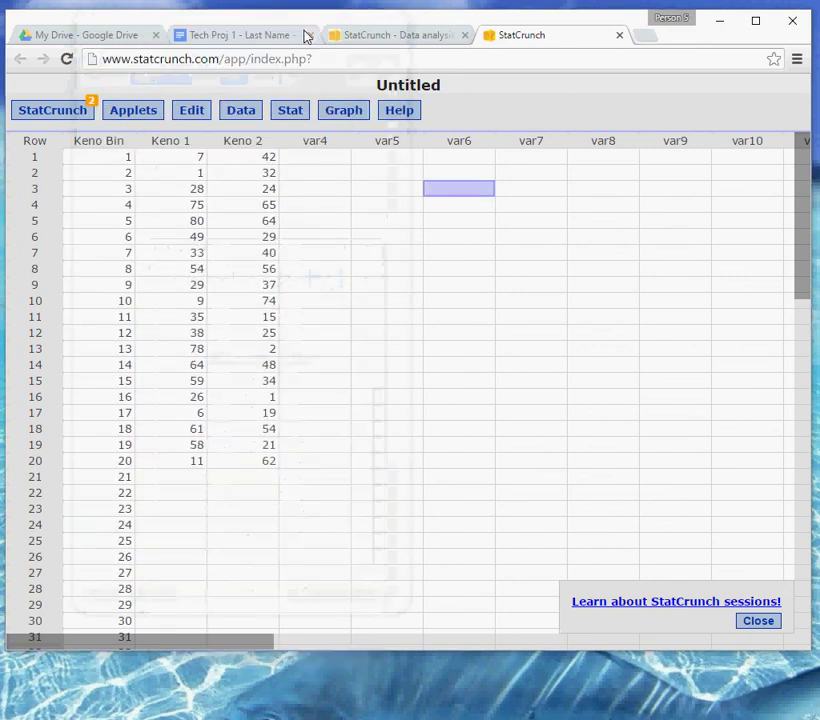
left_click(258, 37)
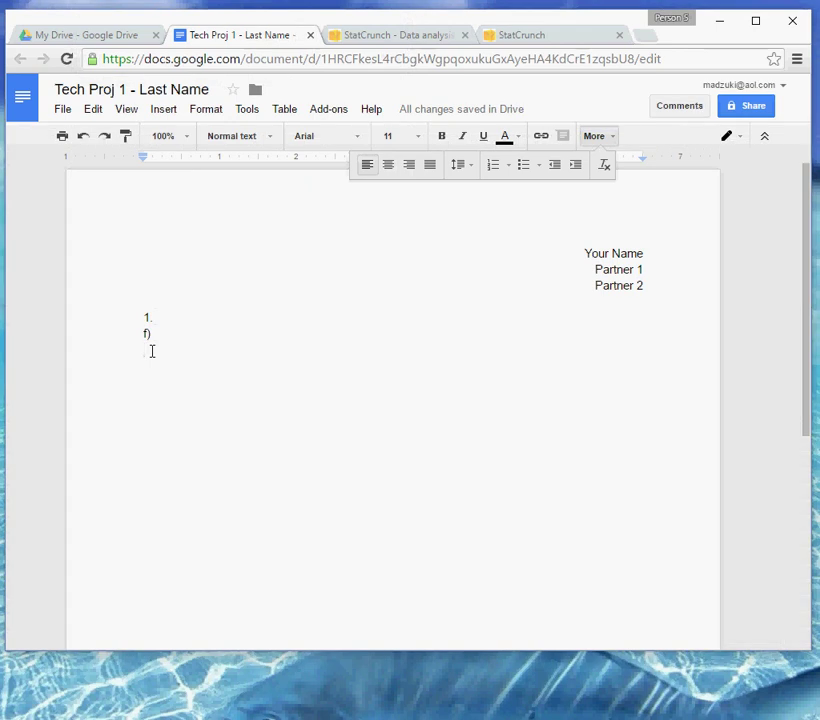
key("ctrl+v")
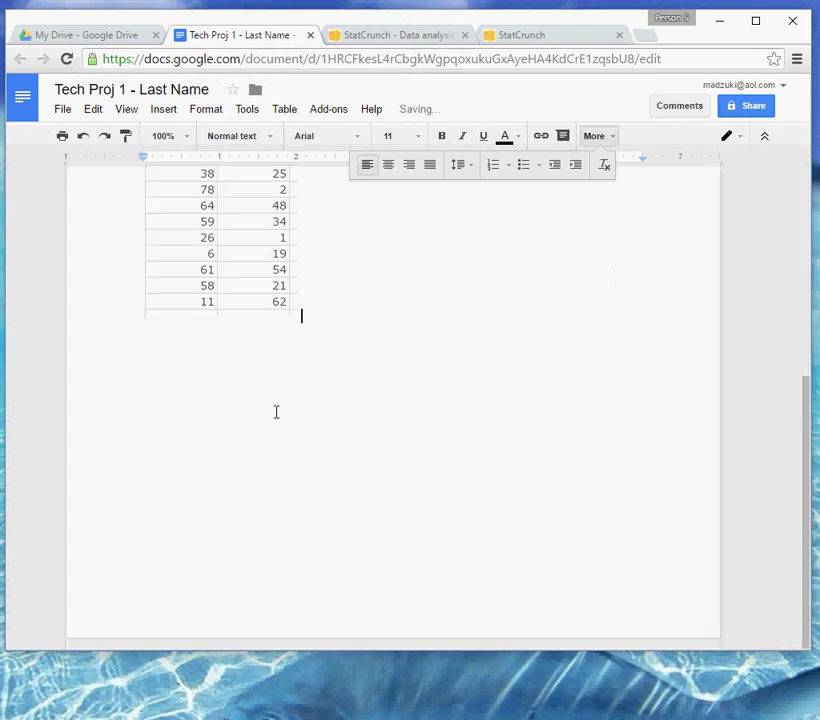
scroll(276, 412, "up", 5)
scroll(276, 412, "down", 1)
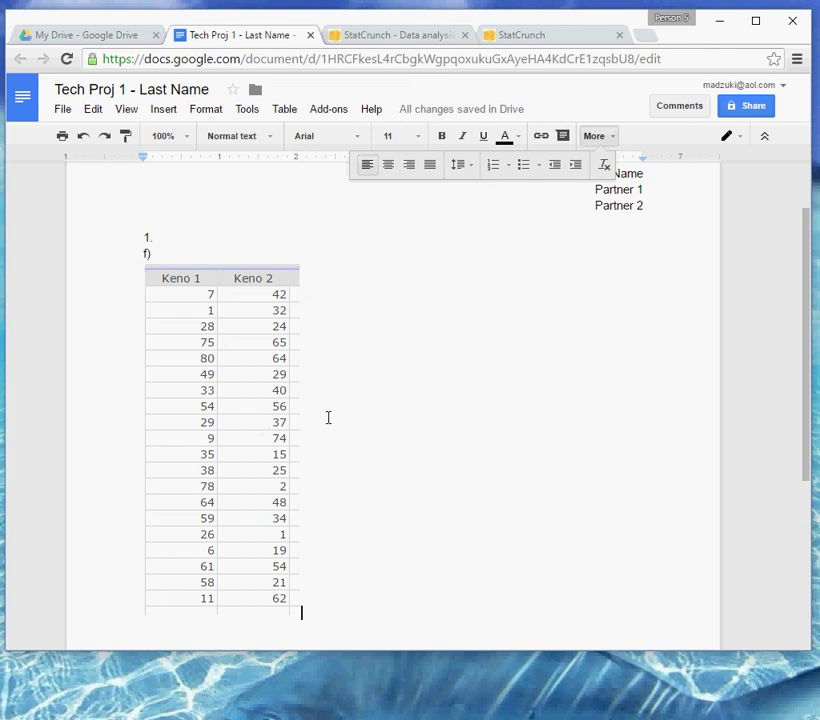
scroll(335, 420, "down", 3)
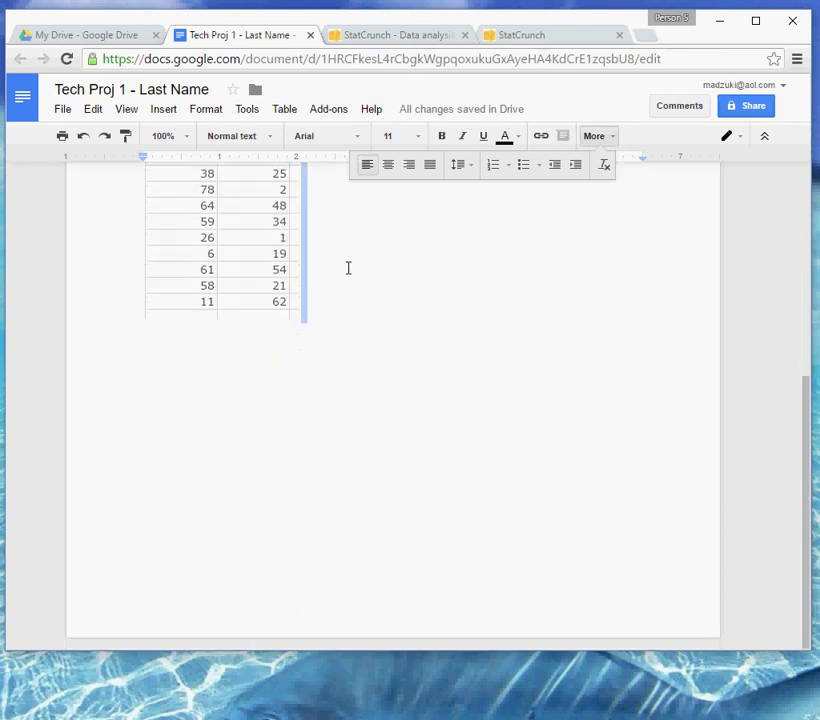
Step: Add two blank lines below the table and start item g) with '1,'
key("Return")
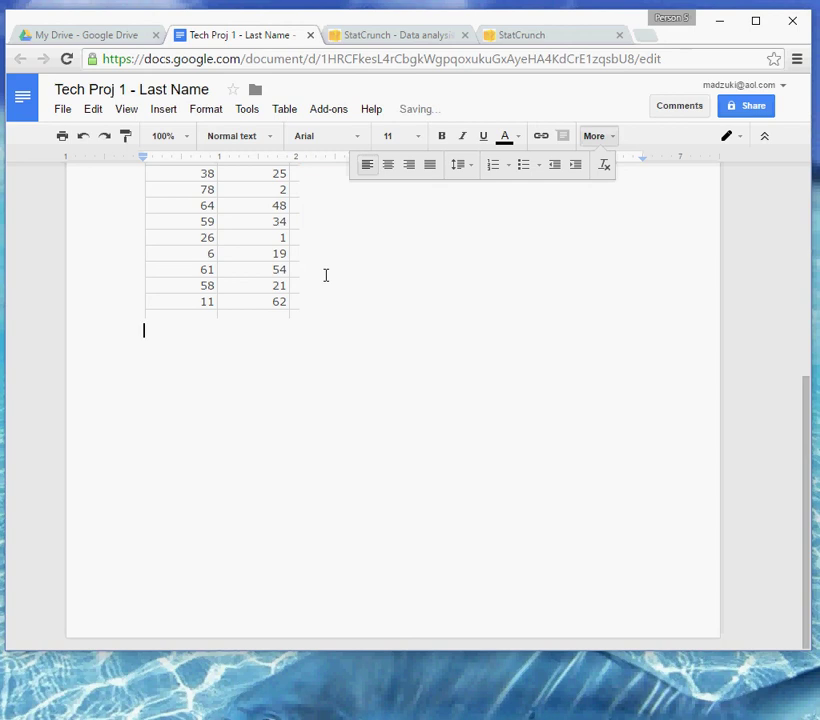
key("Return")
type("9")
type(")")
scroll(306, 298, "up", 1)
scroll(306, 298, "up", 3)
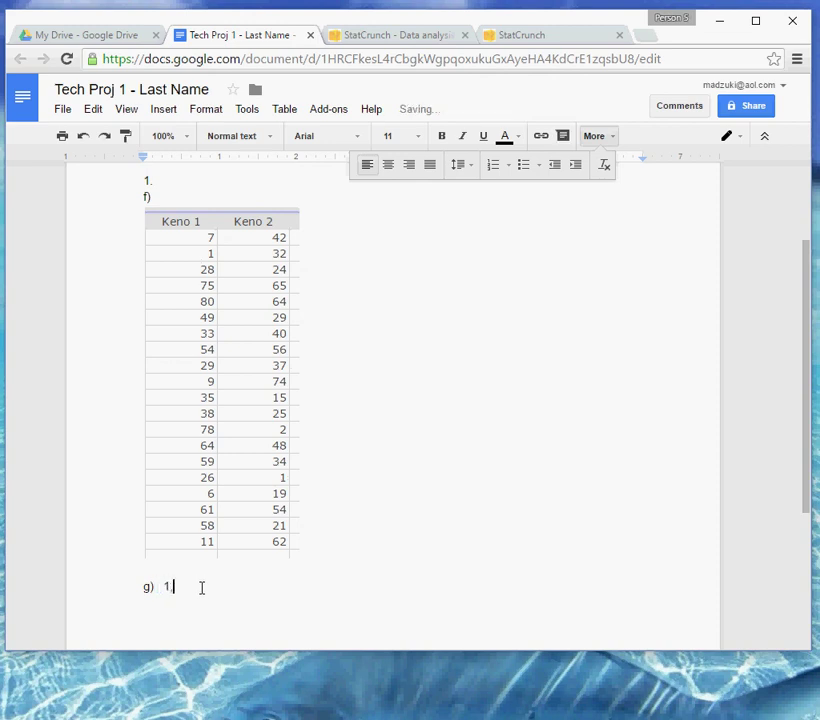
type("1,")
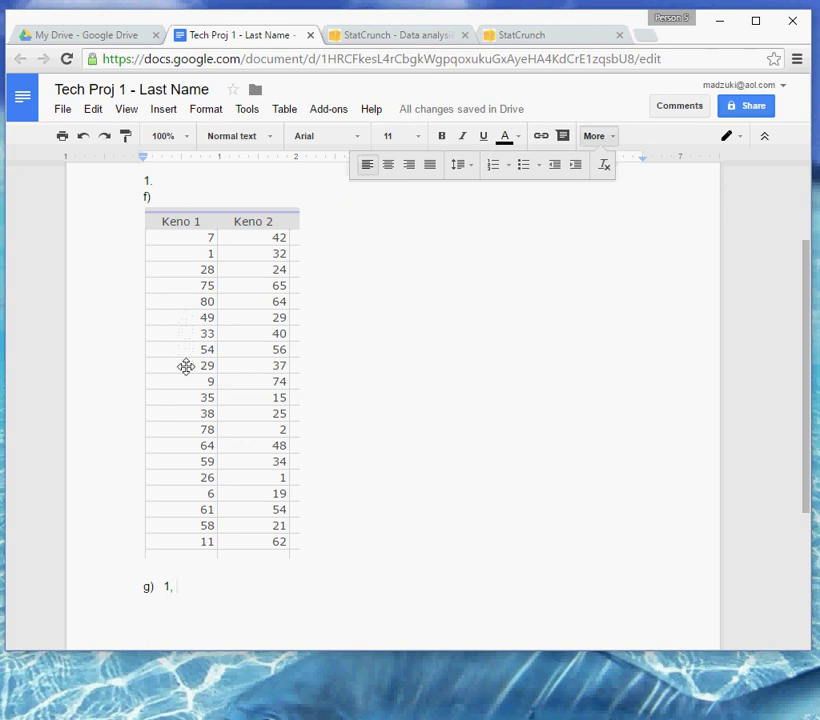
Step: Add 29 after 1 so item g) reads '1, 29' without a trailing comma
type("29,")
key("BackSpace")
key("BackSpace")
Step: Type 'This is not a violation, because the repeats were in two different samples.' after the list
type("This i")
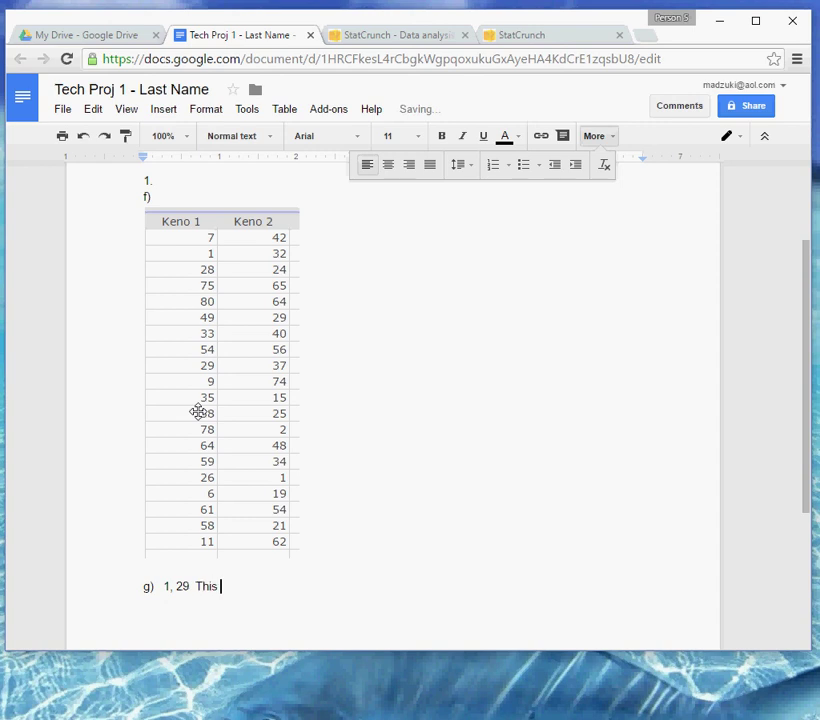
type("s not a violation, bec")
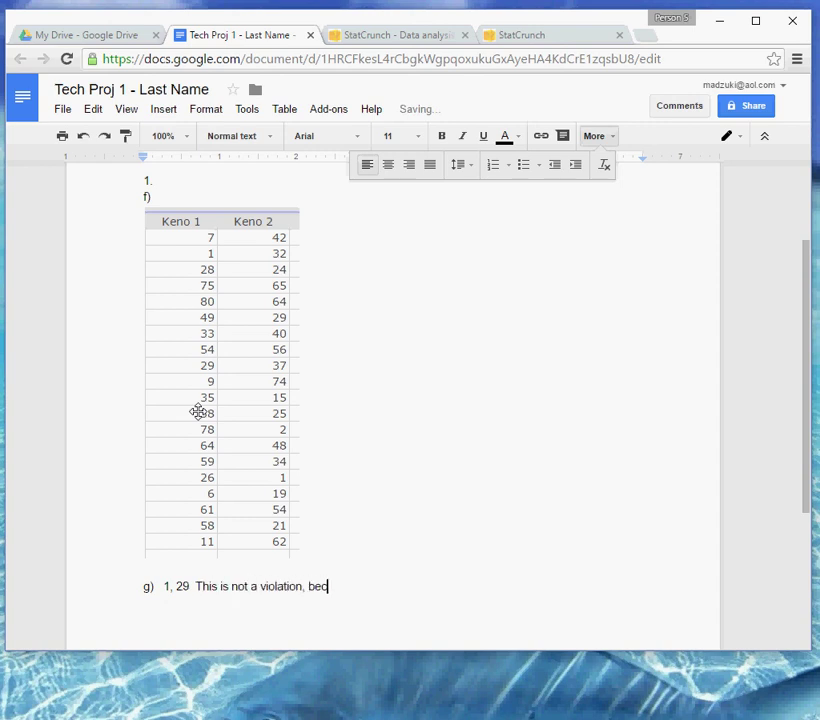
type("ause the repeat")
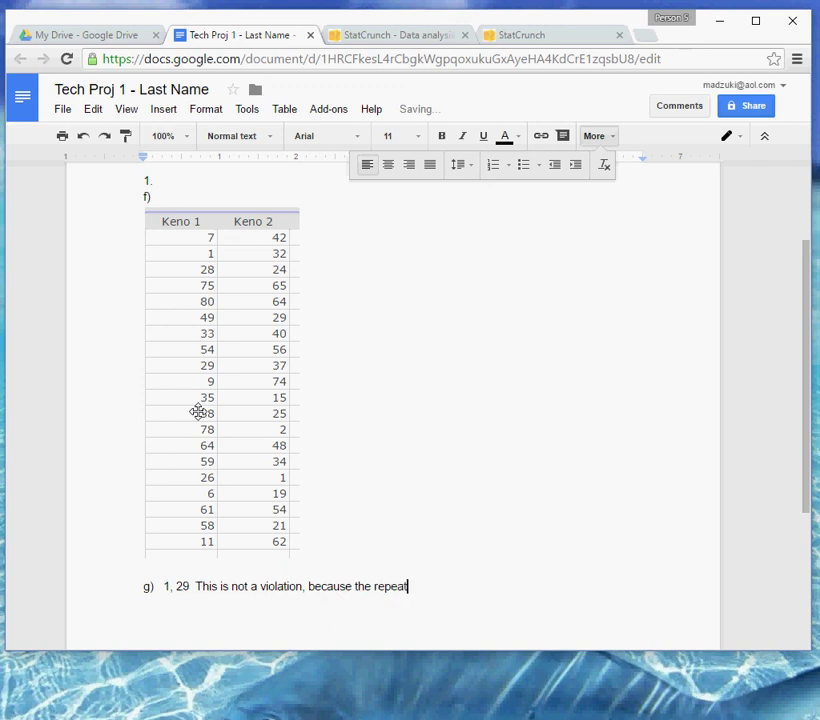
type("s were in two different sa")
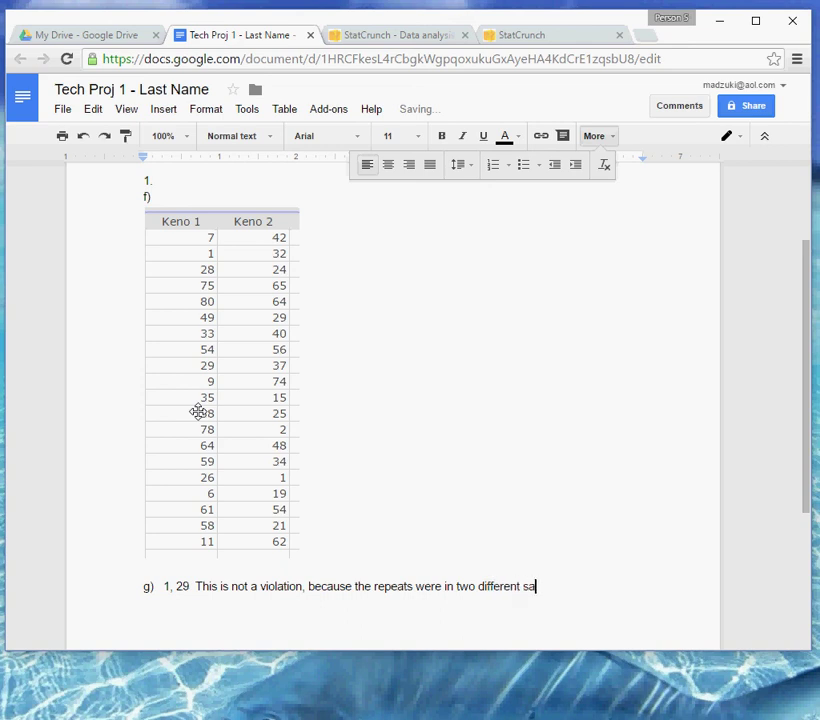
type("mples.")
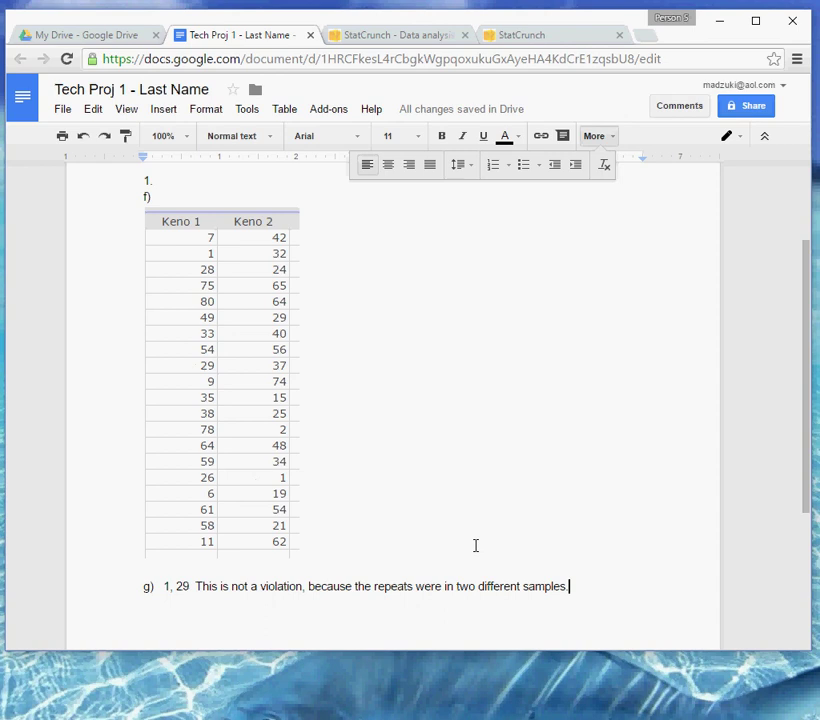
Step: Begin a new line below the g) answer with '2.'
key("Return")
type("2.")
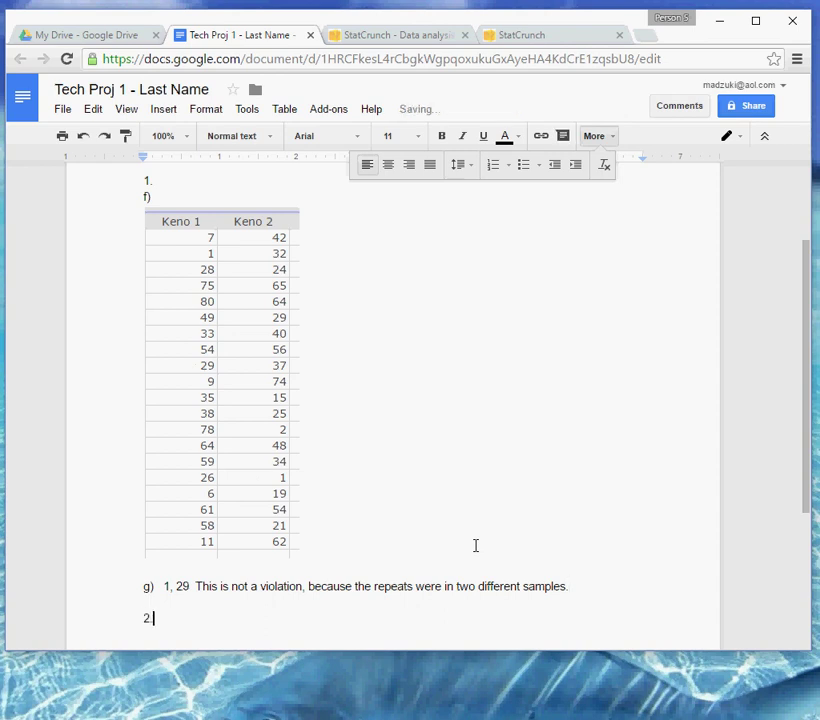